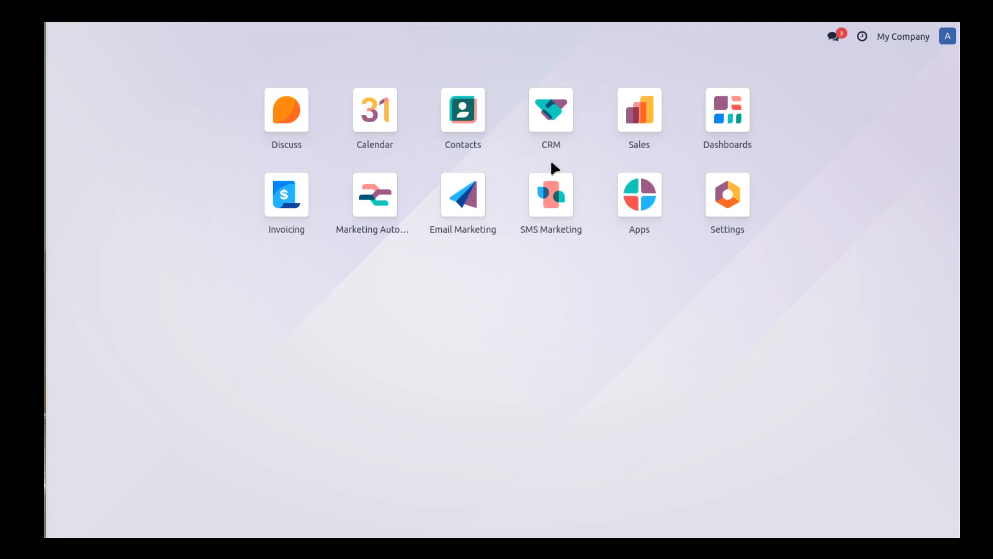
Step: Open the Brisbane Manufacturing Co contact and examine its reactivation details
click(471, 101)
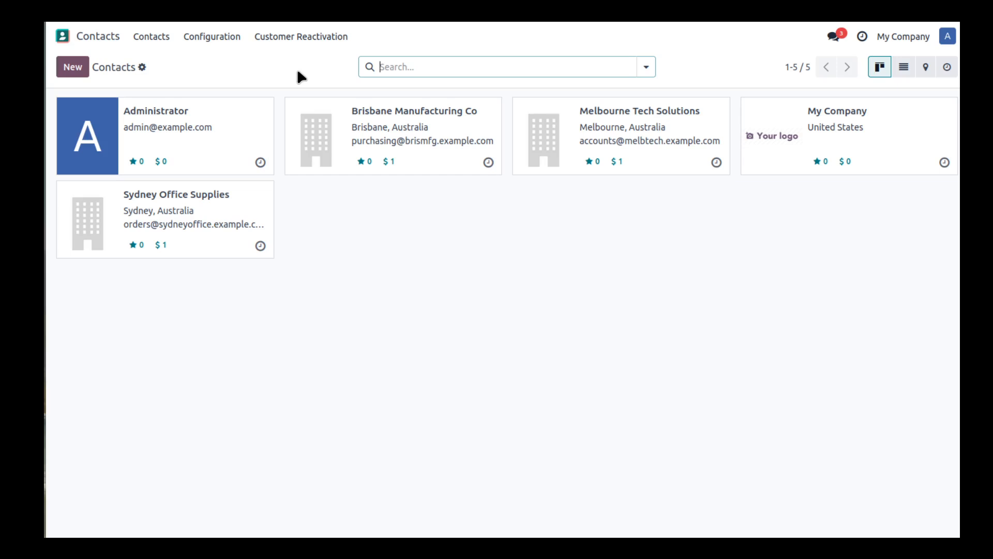
click(395, 138)
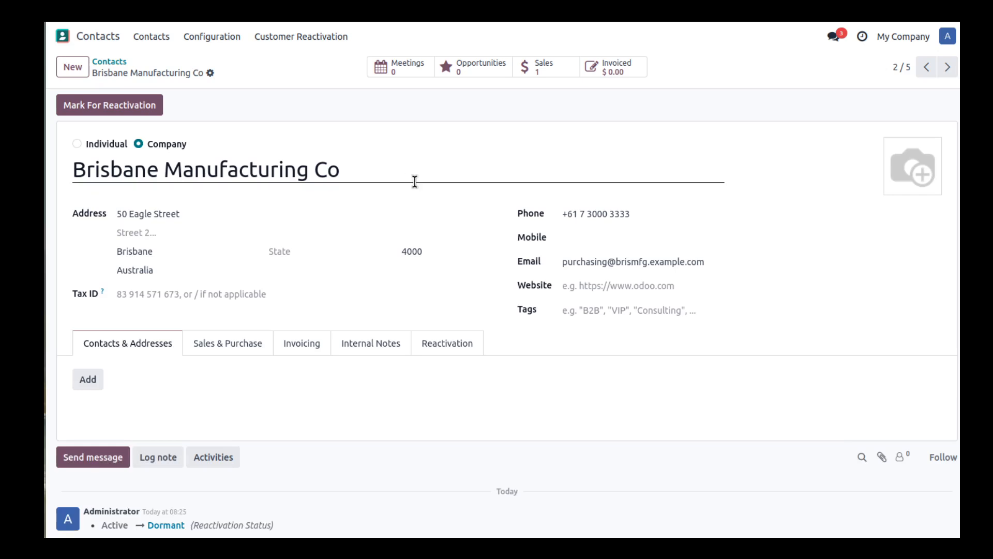
scroll(414, 181, down, 2)
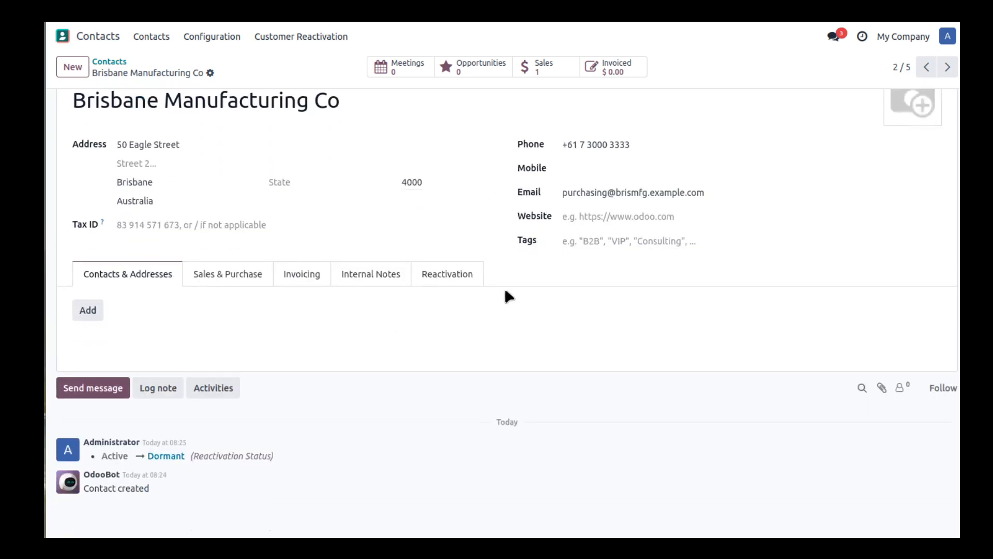
click(460, 266)
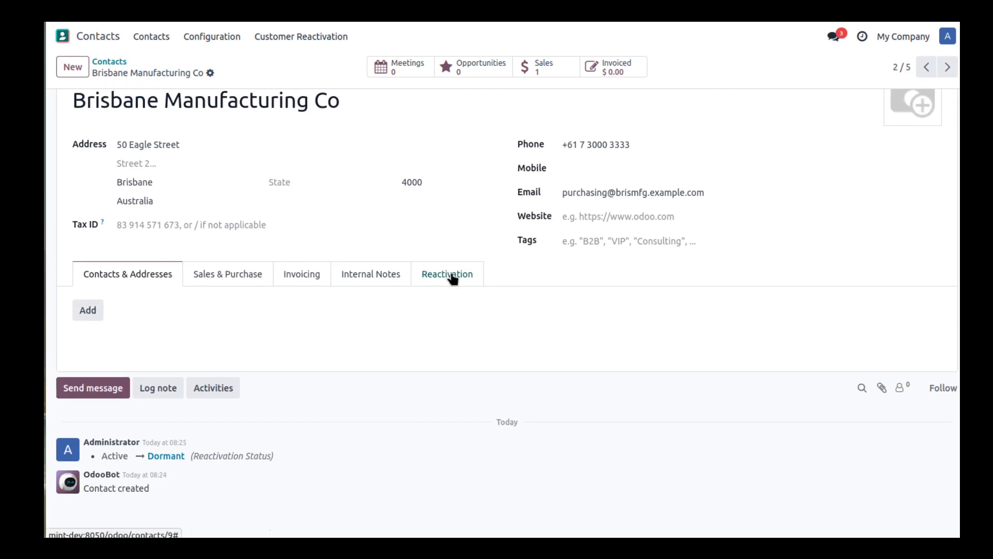
scroll(518, 289, down, 1)
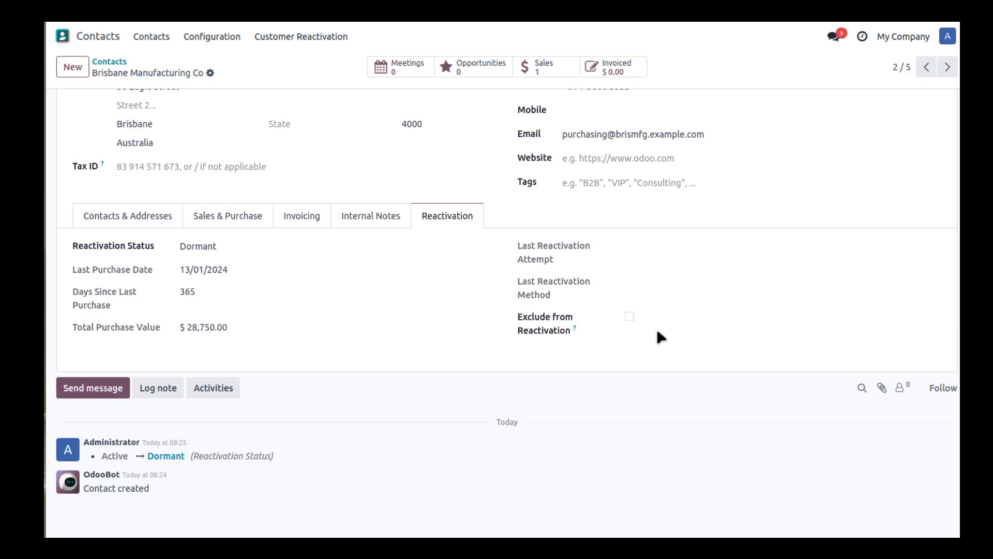
scroll(657, 331, up, 1)
scroll(657, 331, down, 1)
scroll(636, 325, up, 2)
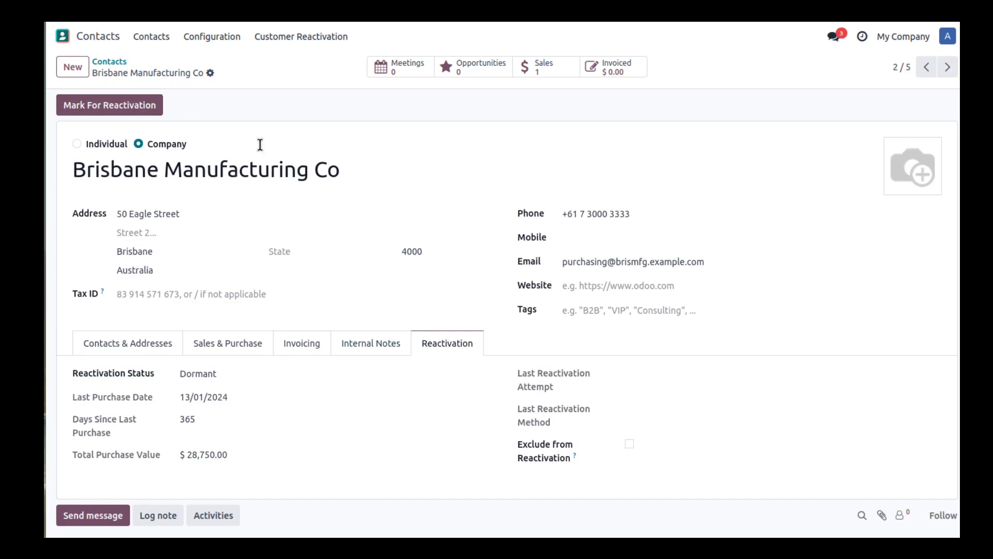
Step: Open Brisbane Manufacturing Co from the Customer Reactivation list and mark it for reactivation
click(106, 62)
click(270, 37)
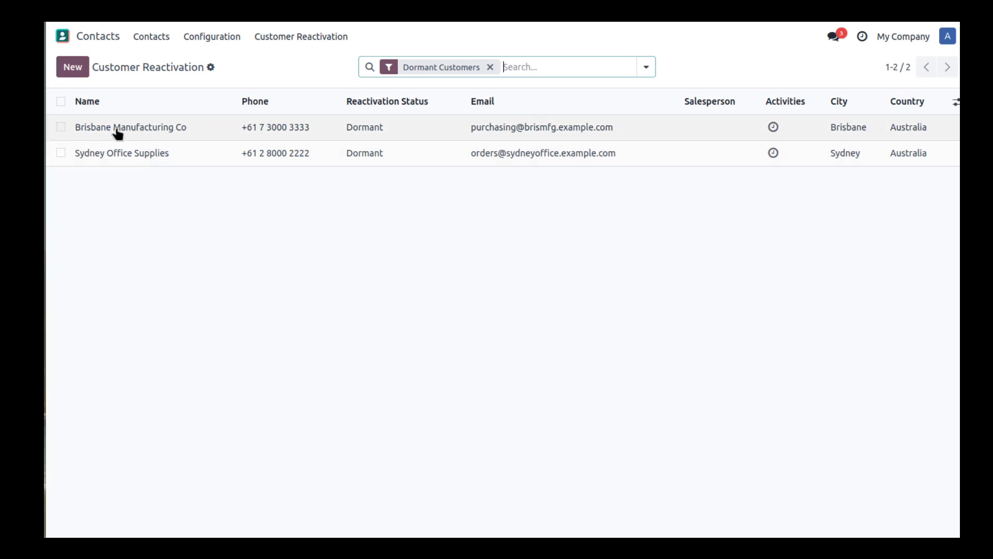
click(133, 130)
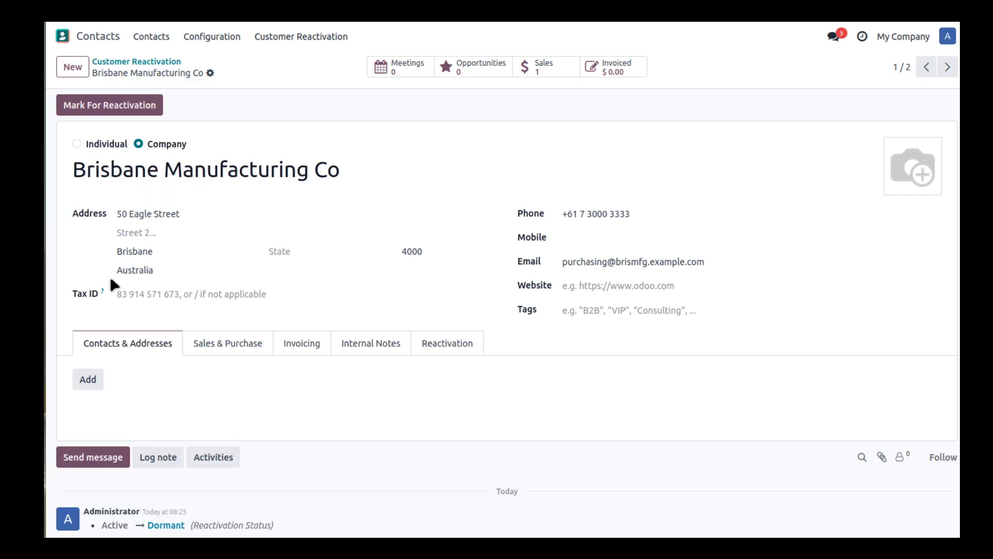
click(467, 347)
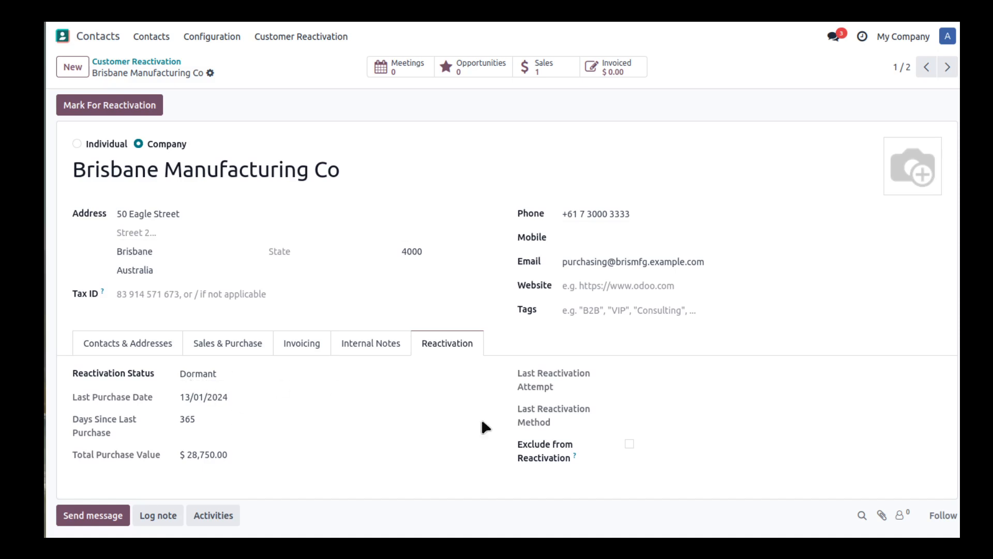
click(106, 107)
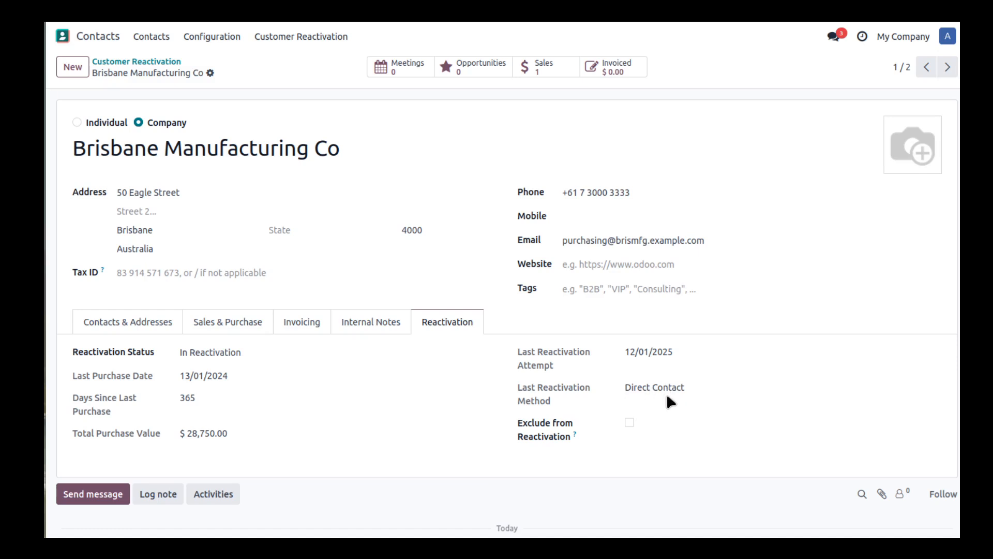
Step: Log the internal note "Touched base" on the Brisbane Manufacturing Co contact
scroll(667, 397, down, 1)
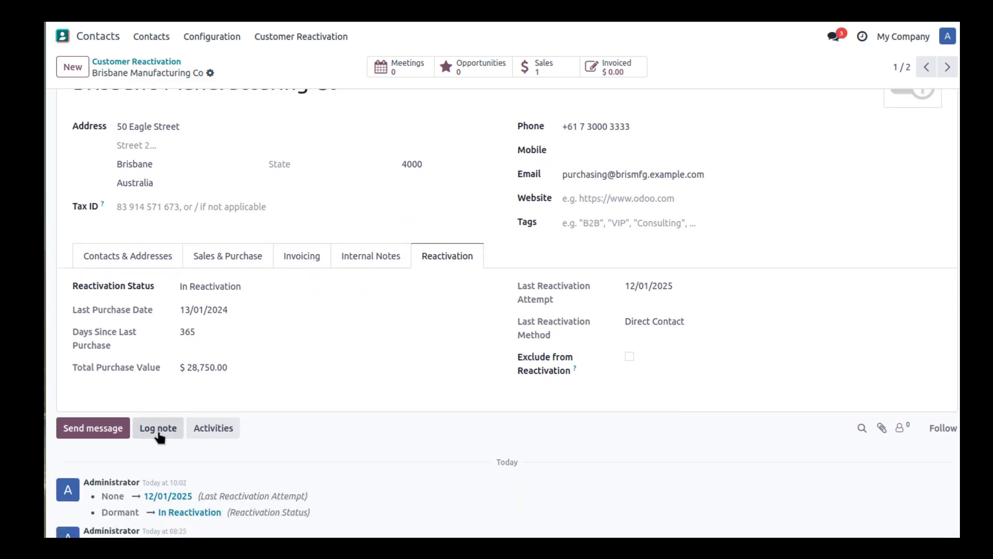
click(144, 438)
scroll(365, 410, down, 2)
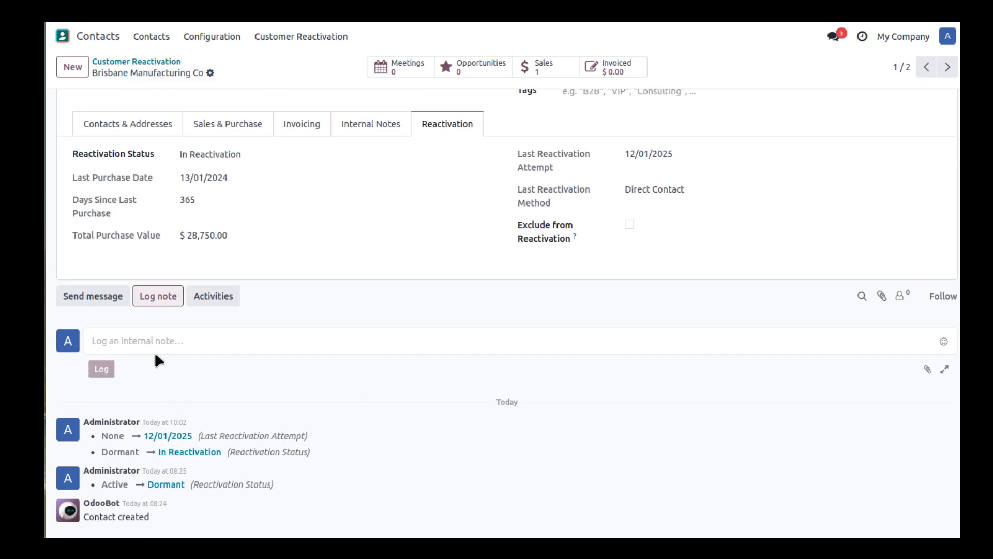
text(Tou)
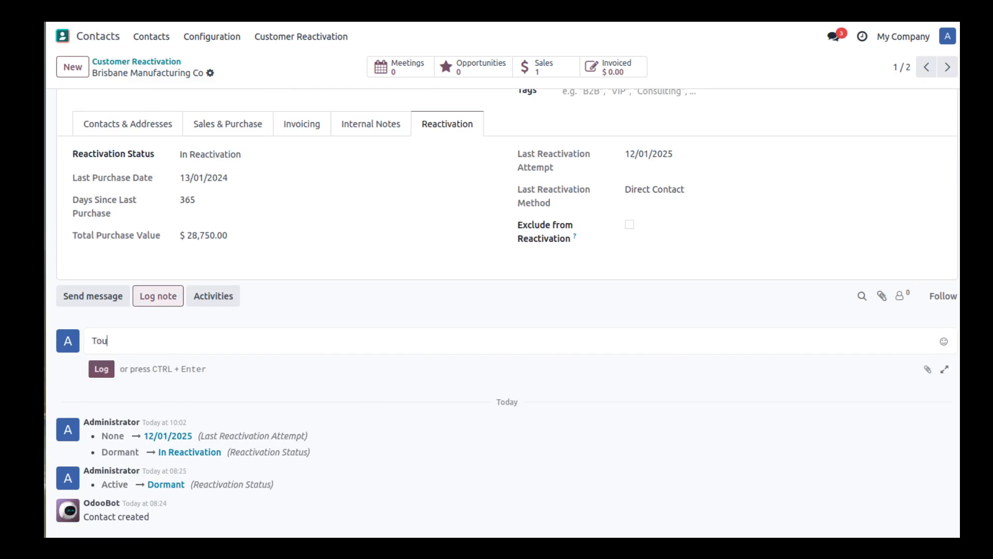
text(ched base and remined)
key(BackSpace)
key(BackSpace)
key(BackSpace)
key(BackSpace)
key(BackSpace)
key(BackSpace)
key(BackSpace)
key(BackSpace)
key(BackSpace)
key(BackSpace)
key(BackSpace)
key(BackSpace)
scroll(250, 384, up, 2)
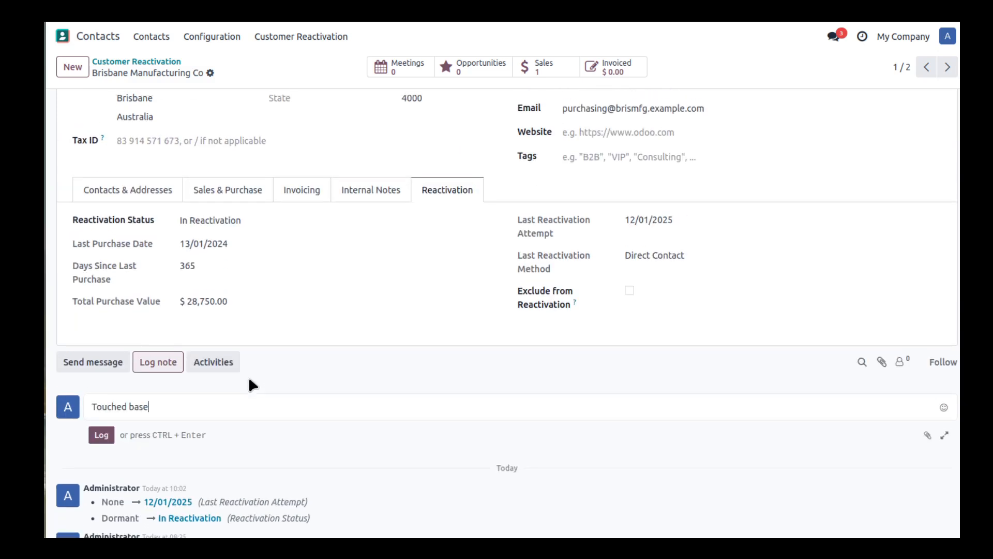
scroll(248, 382, up, 2)
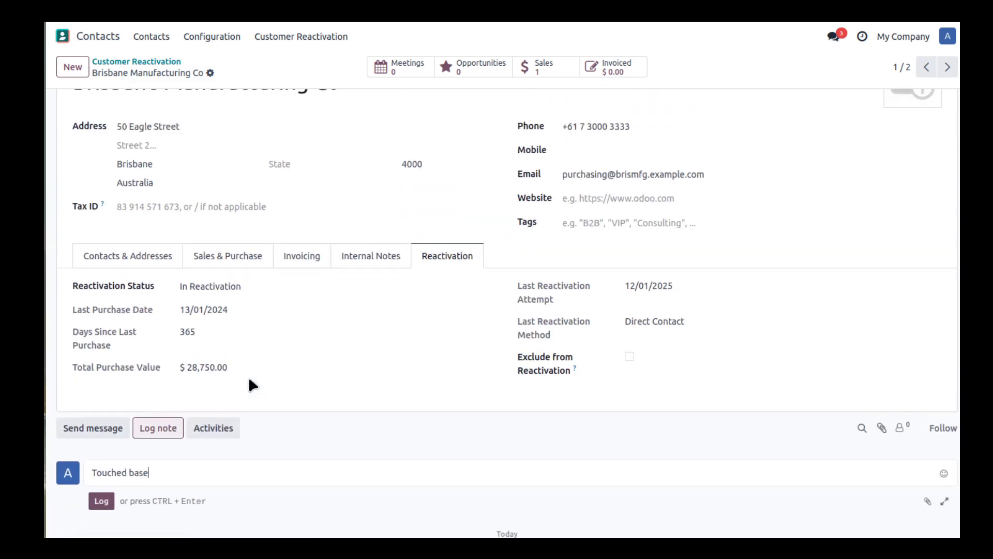
scroll(248, 383, down, 2)
click(100, 430)
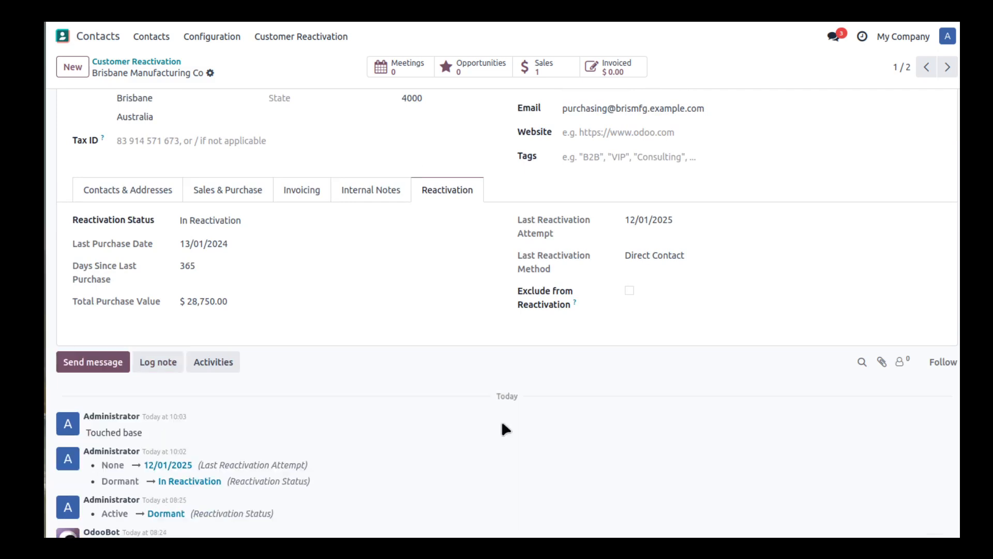
Step: Return to the Customer Reactivation list and look at the bulk actions for all listed customers, then clear the selection
scroll(442, 398, up, 2)
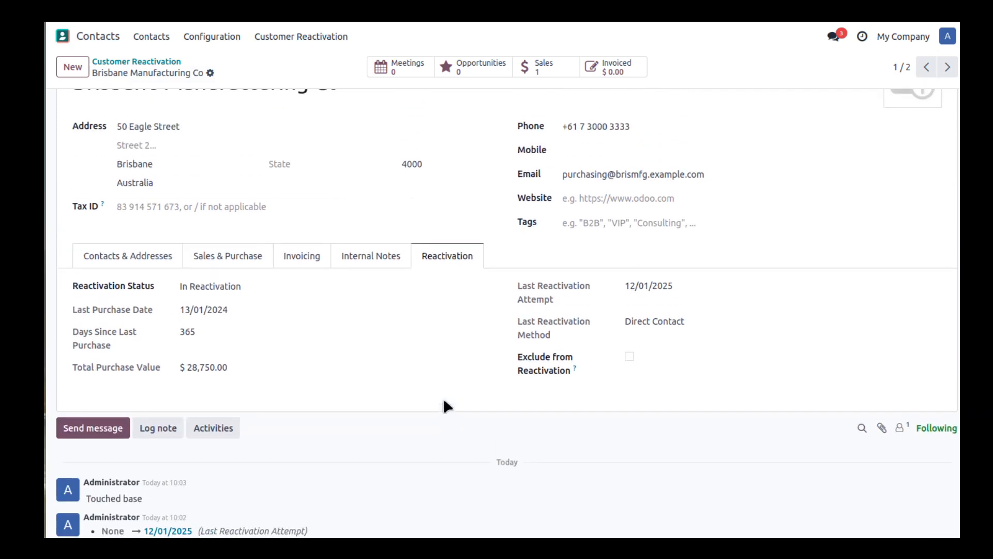
scroll(443, 397, down, 2)
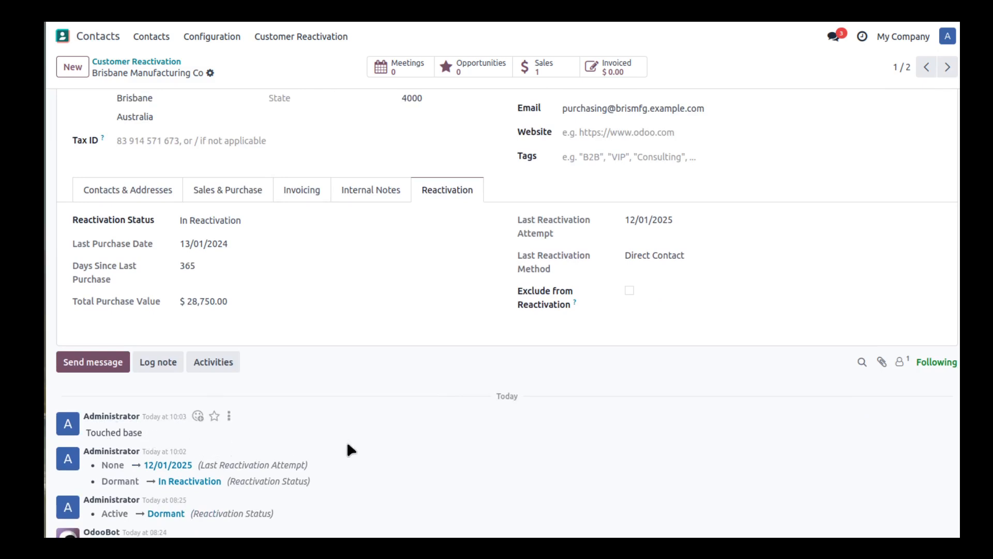
scroll(432, 437, up, 3)
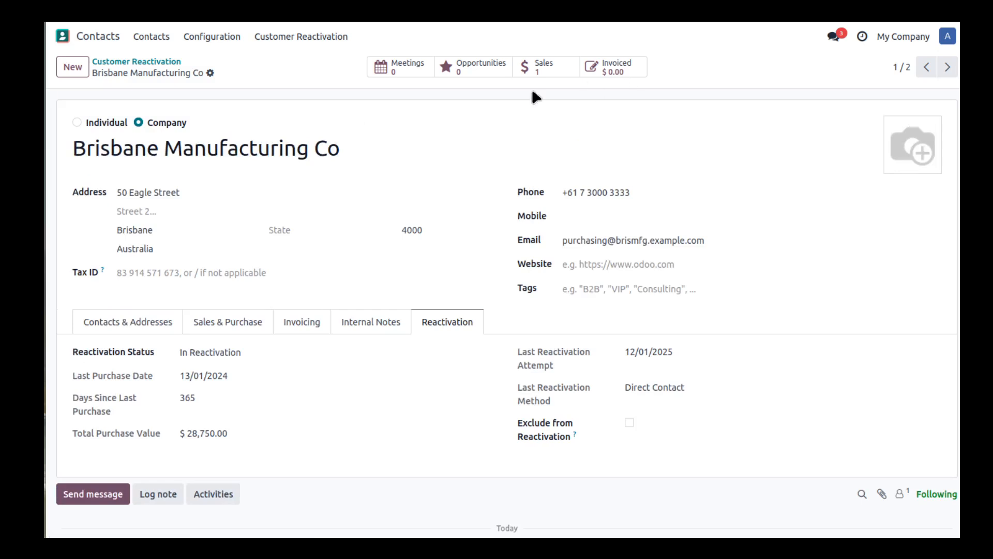
click(299, 37)
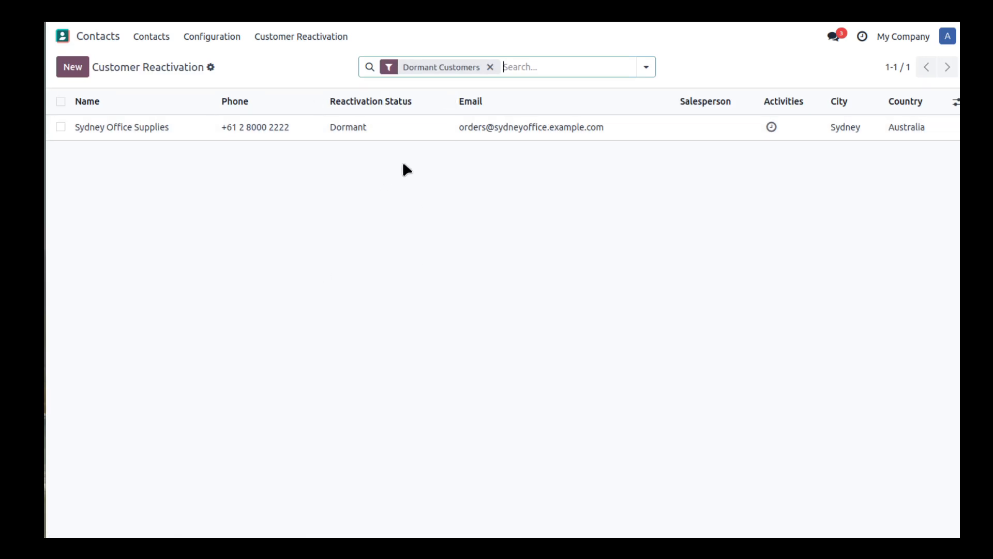
click(61, 102)
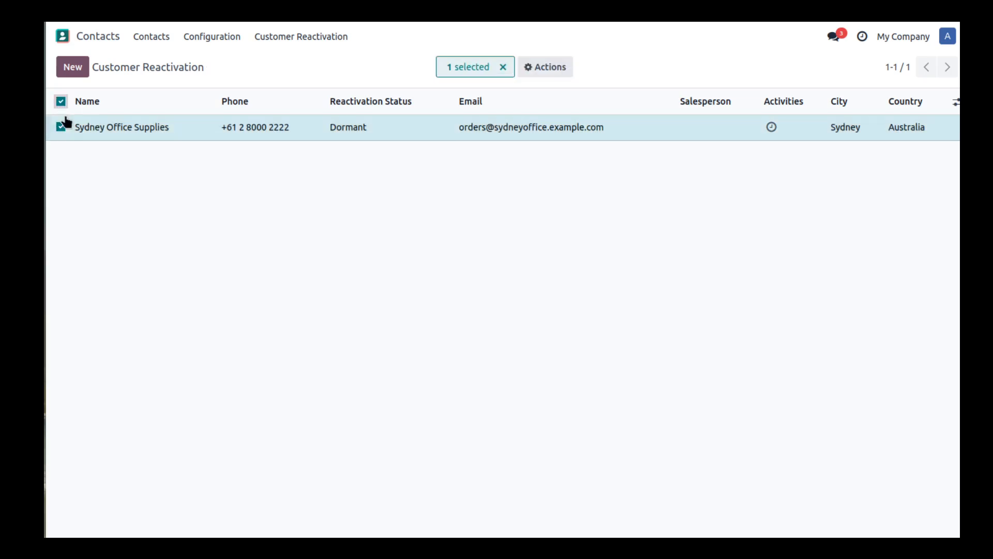
click(561, 70)
click(60, 101)
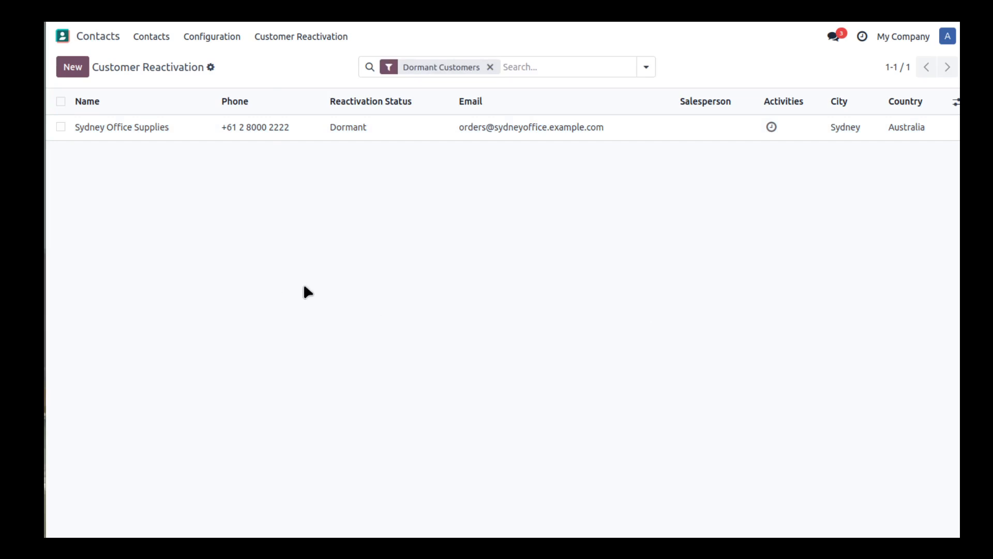
Step: Create a new mailing in Email Marketing with the subject "New products available" and Contact as the recipient type
click(62, 39)
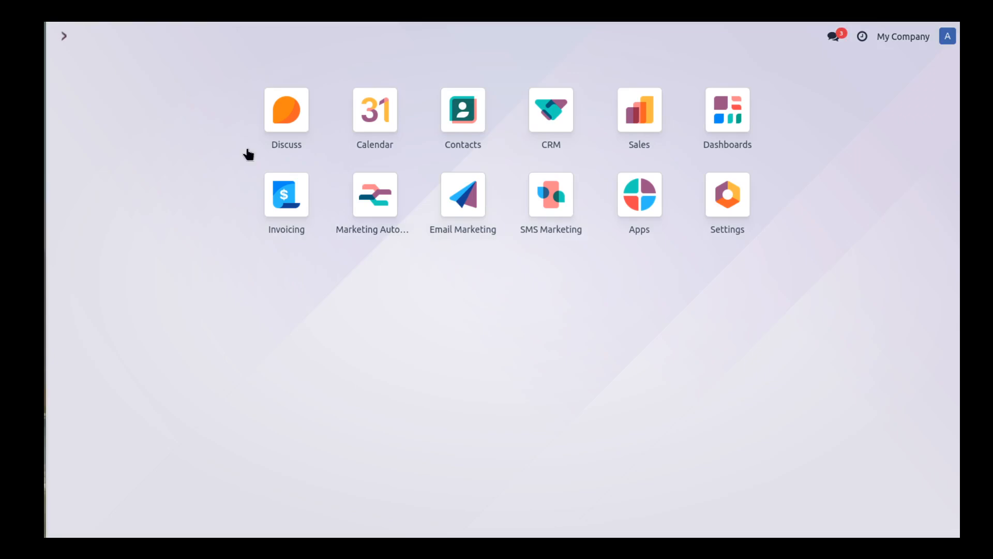
click(472, 208)
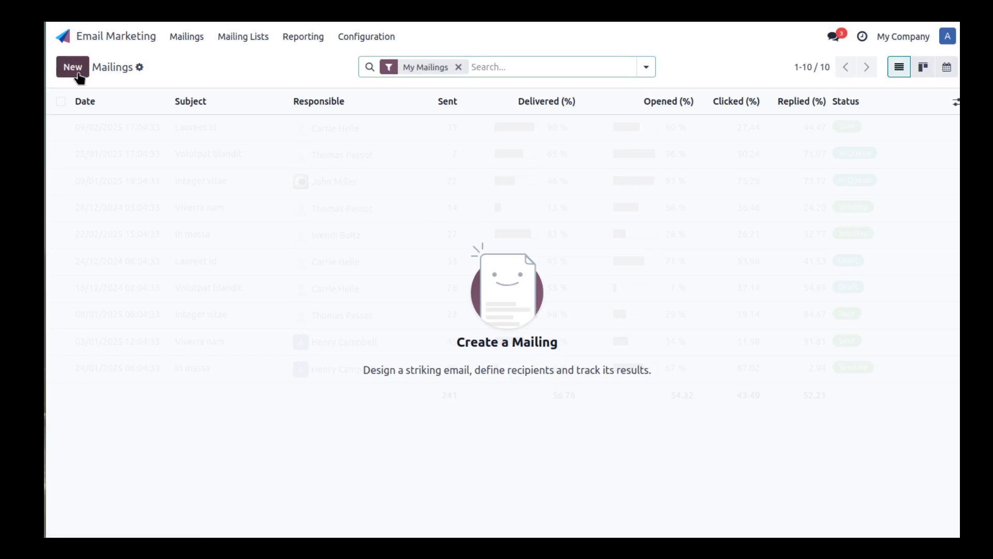
click(78, 76)
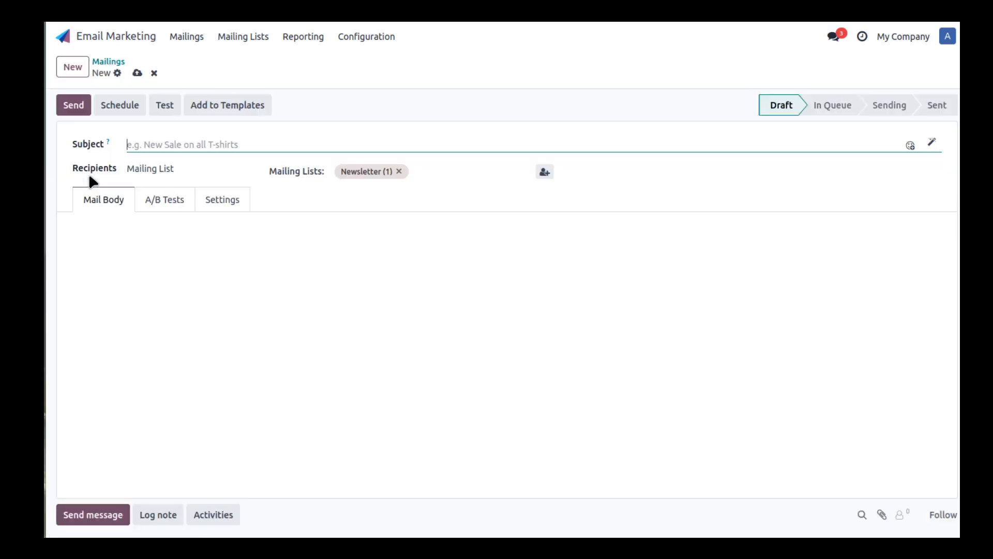
click(240, 145)
text(New )
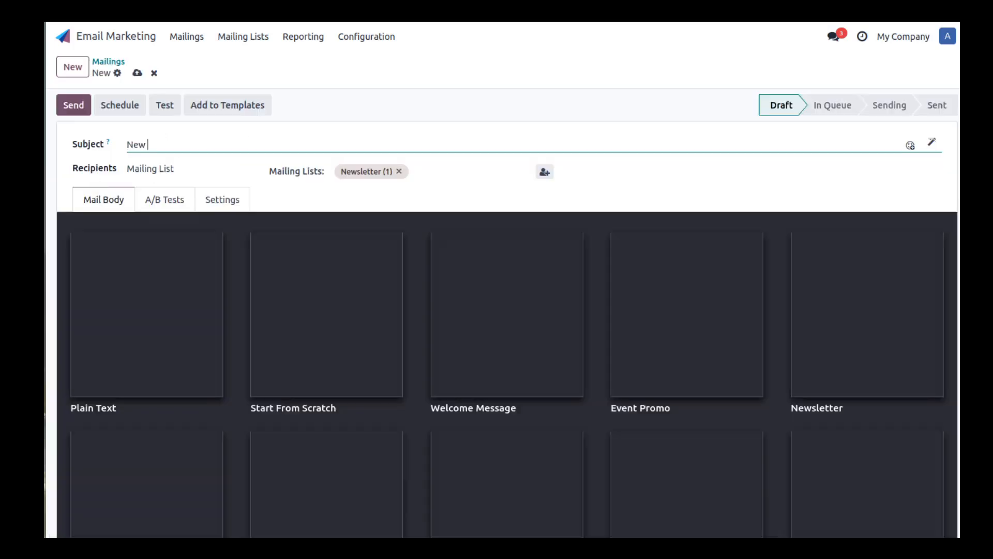
text(products)
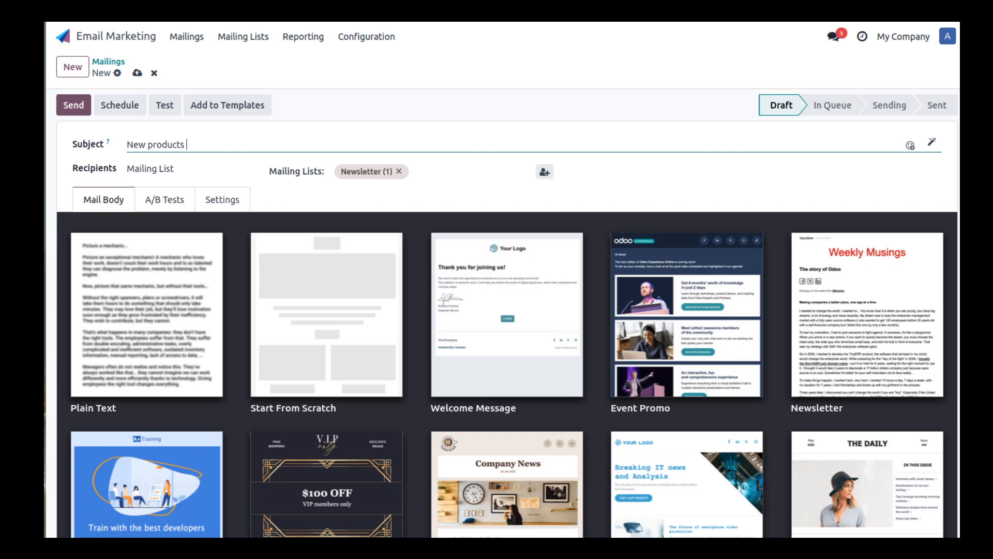
text(vailable)
click(181, 165)
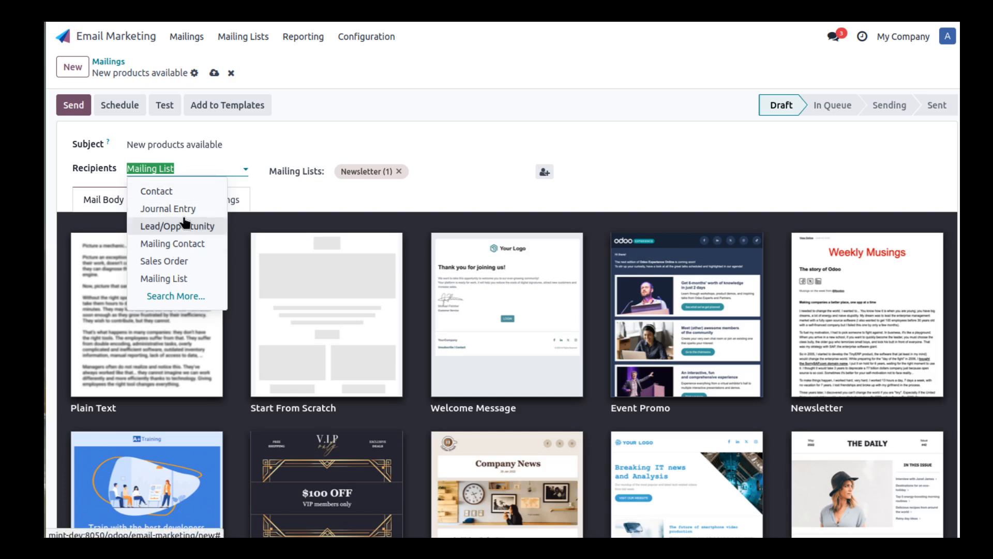
click(176, 192)
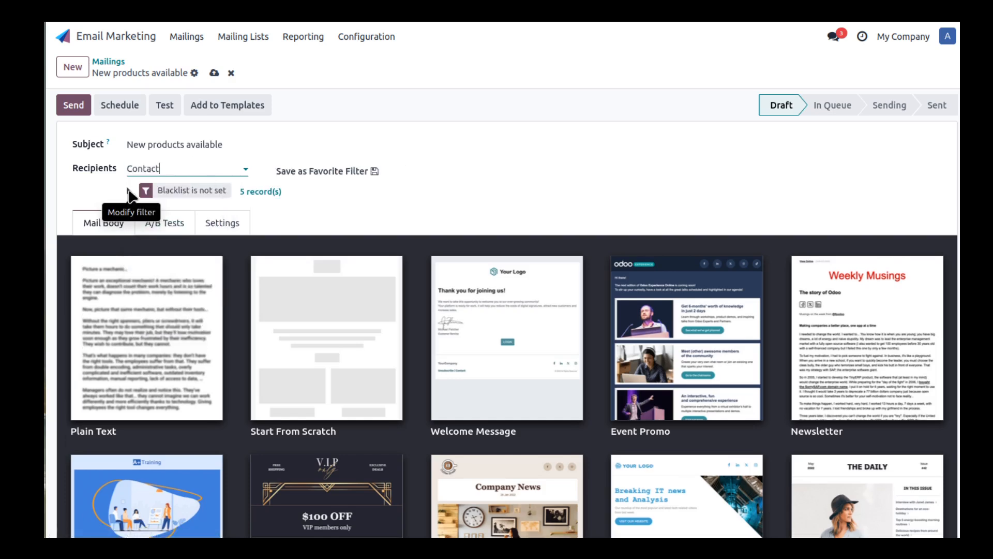
Step: Add a recipient filter rule requiring Reactivation Status = Dormant to the mailing
click(129, 191)
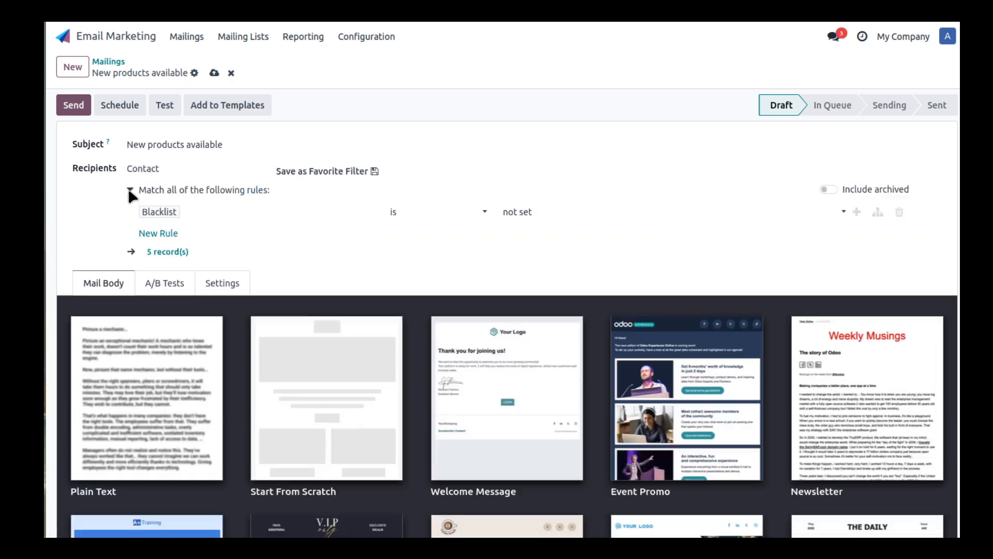
click(165, 235)
click(193, 239)
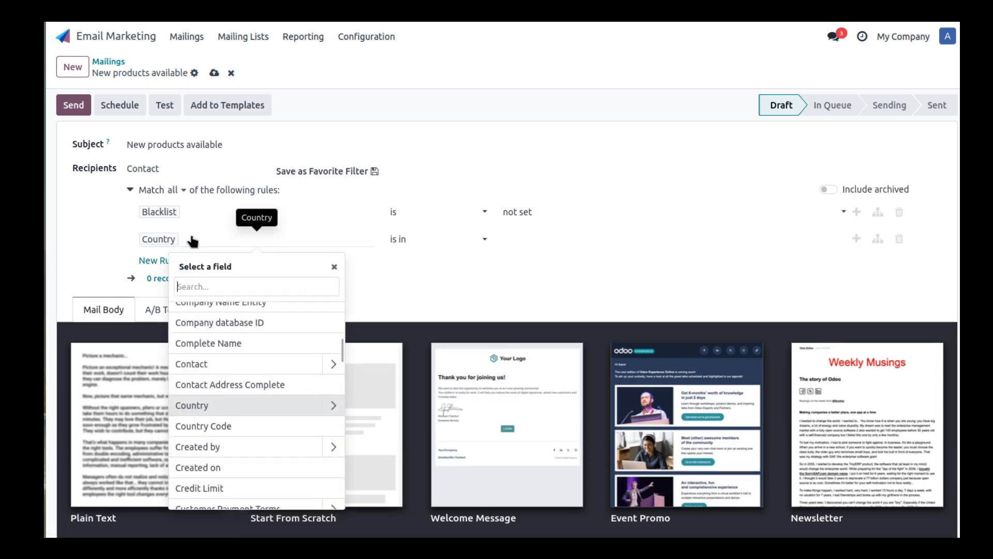
text(rea)
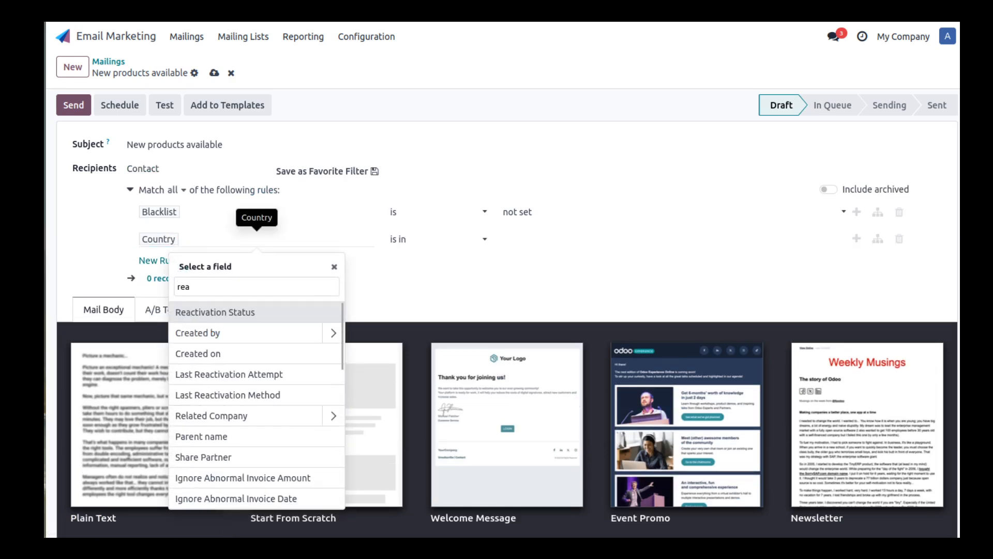
click(243, 312)
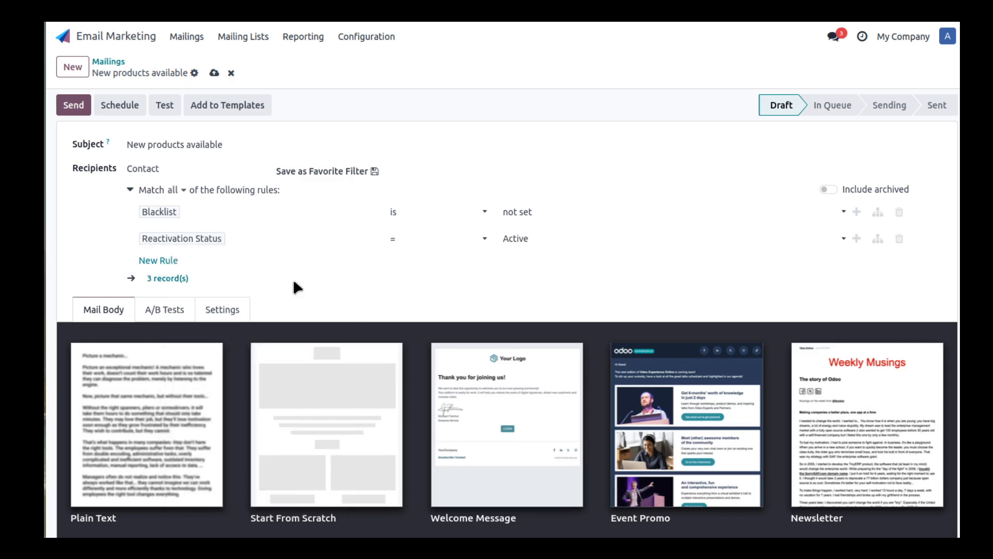
click(430, 241)
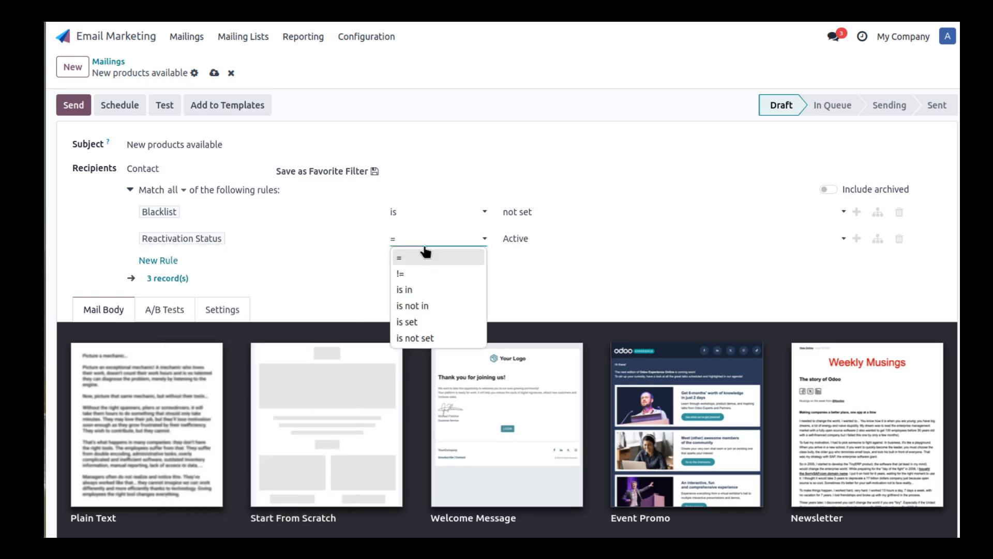
click(425, 254)
click(572, 242)
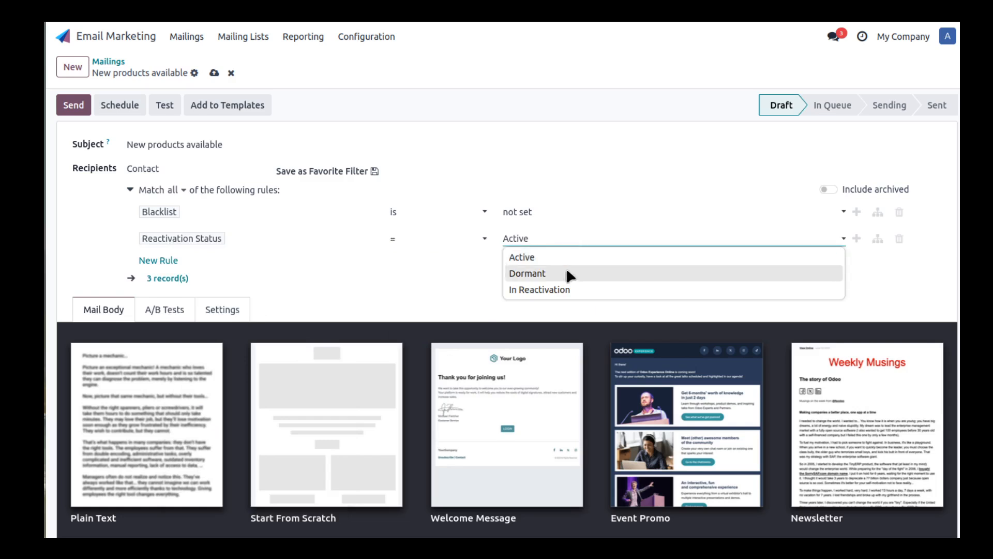
click(561, 272)
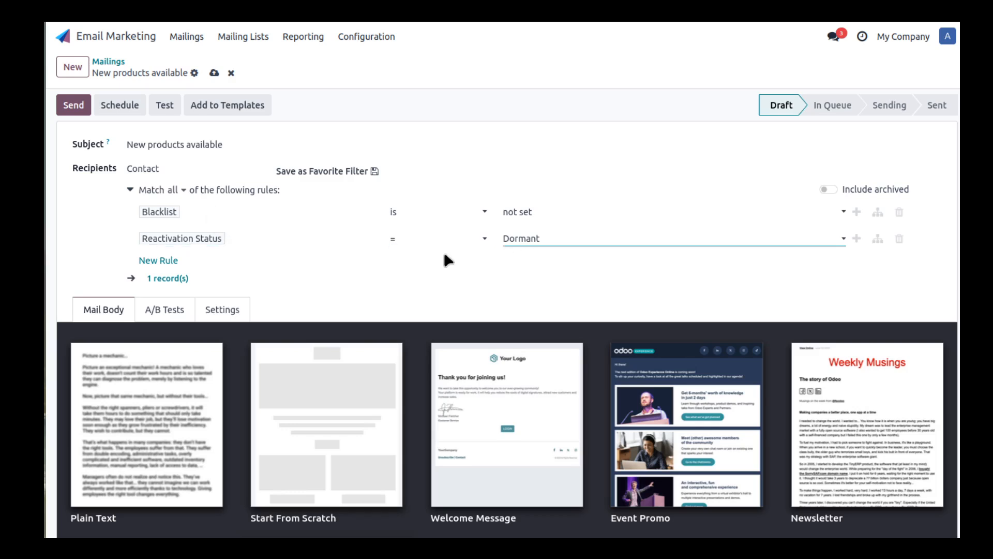
Step: Add another recipient rule so that Exclude from Reactivation is not set
click(172, 260)
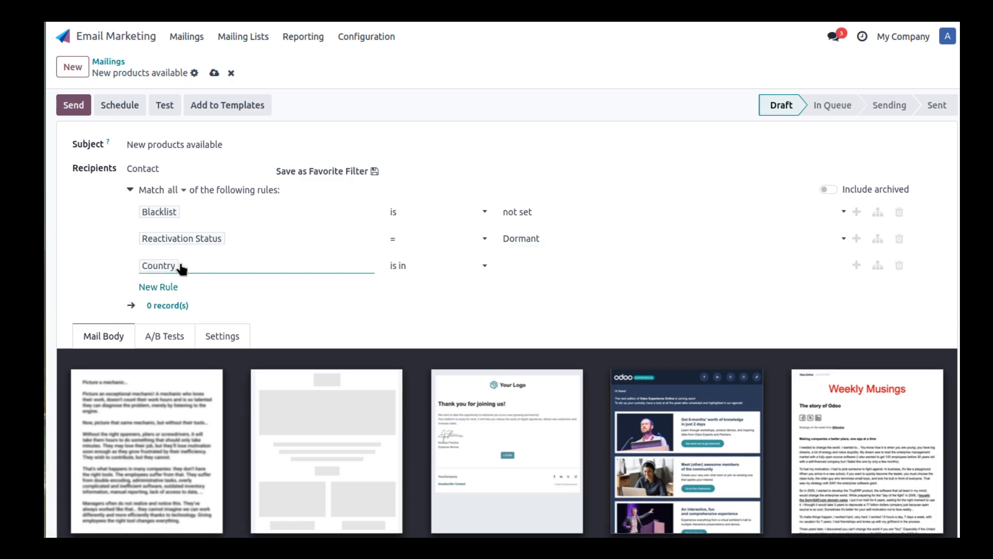
click(181, 266)
text(reac)
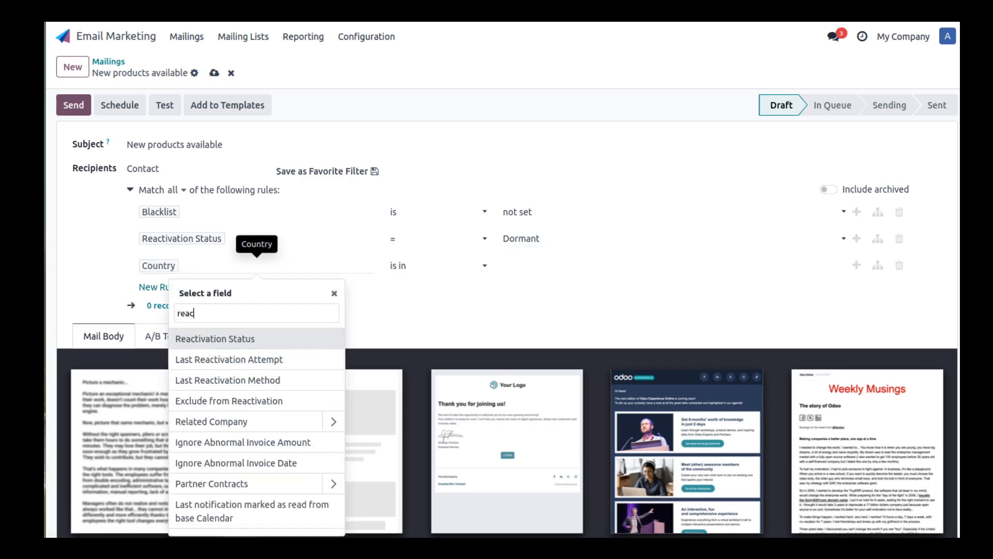
click(229, 400)
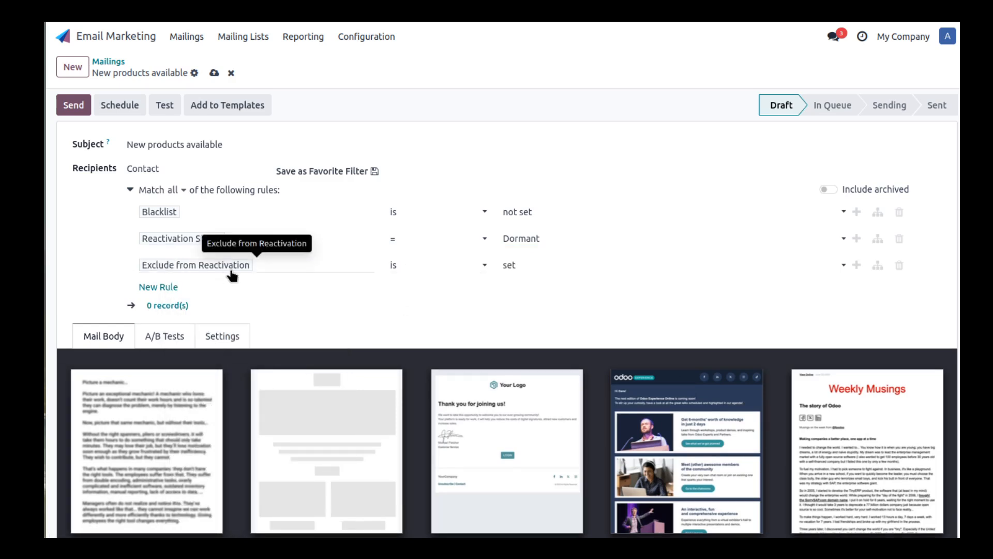
click(426, 267)
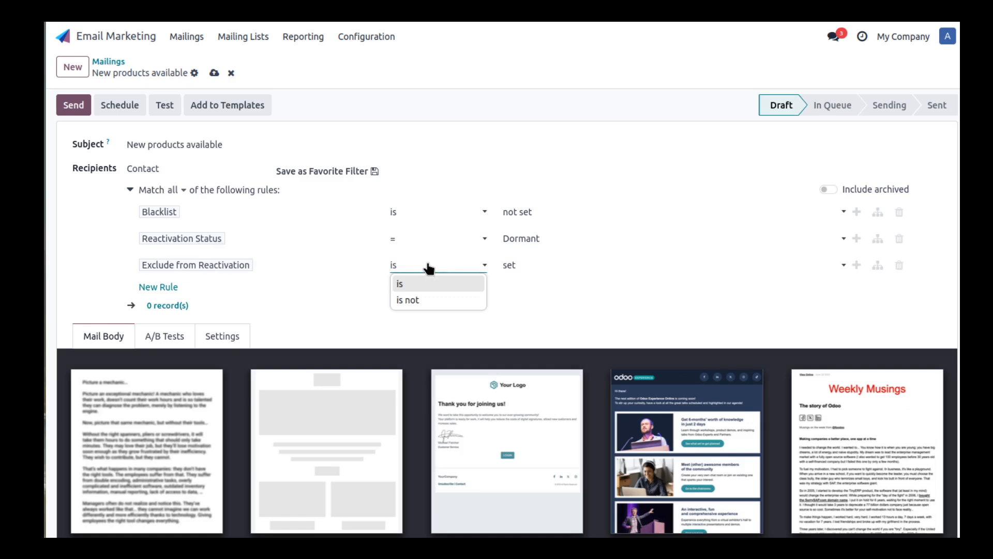
click(579, 269)
click(603, 268)
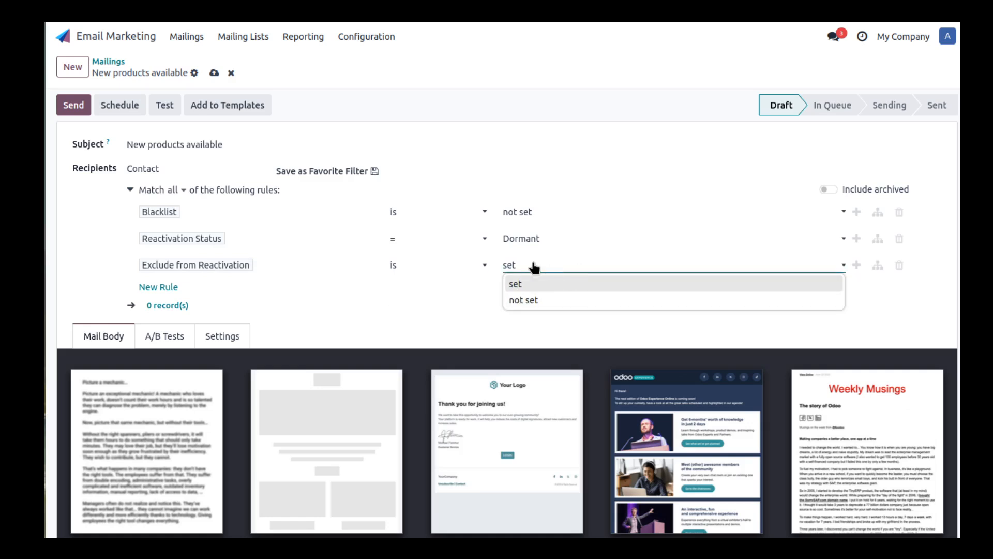
click(458, 266)
click(445, 267)
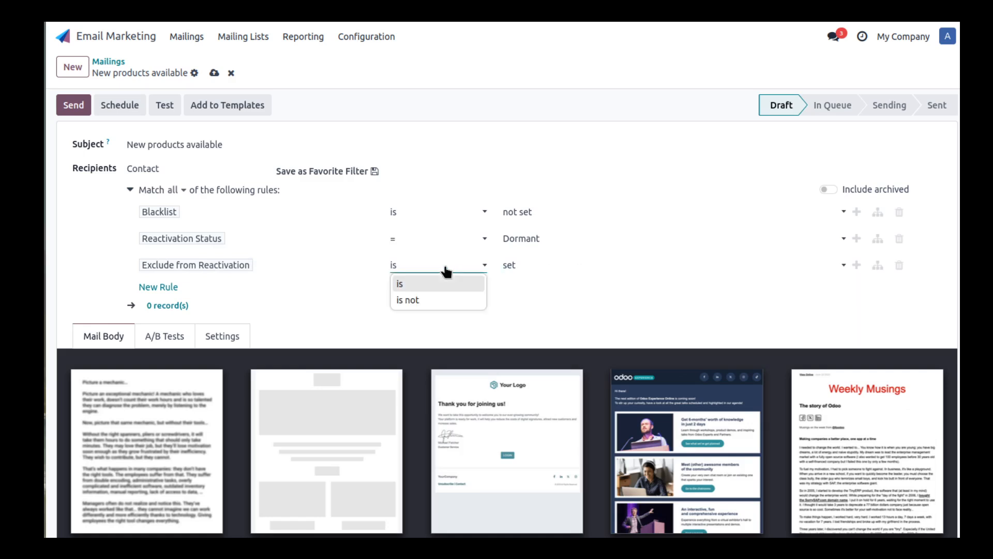
click(566, 269)
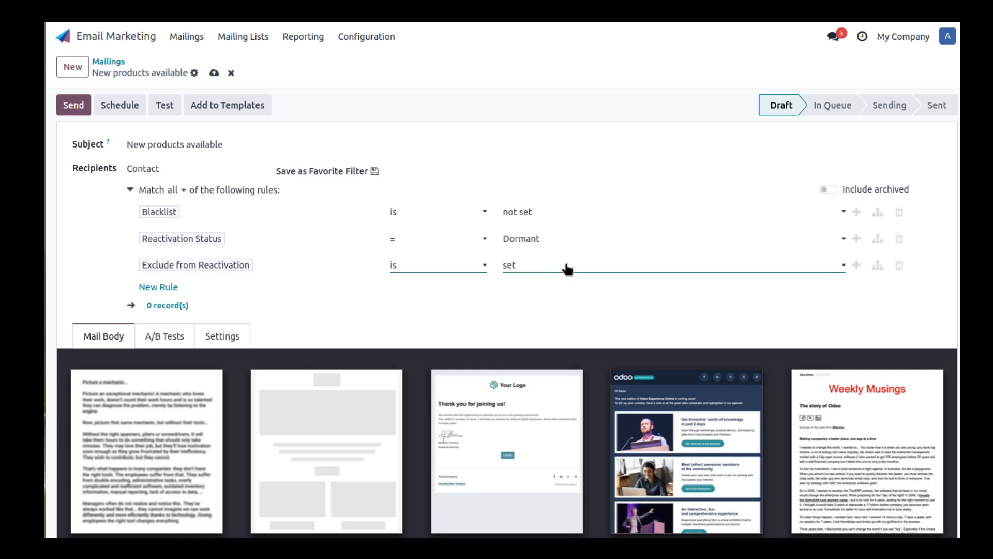
click(519, 268)
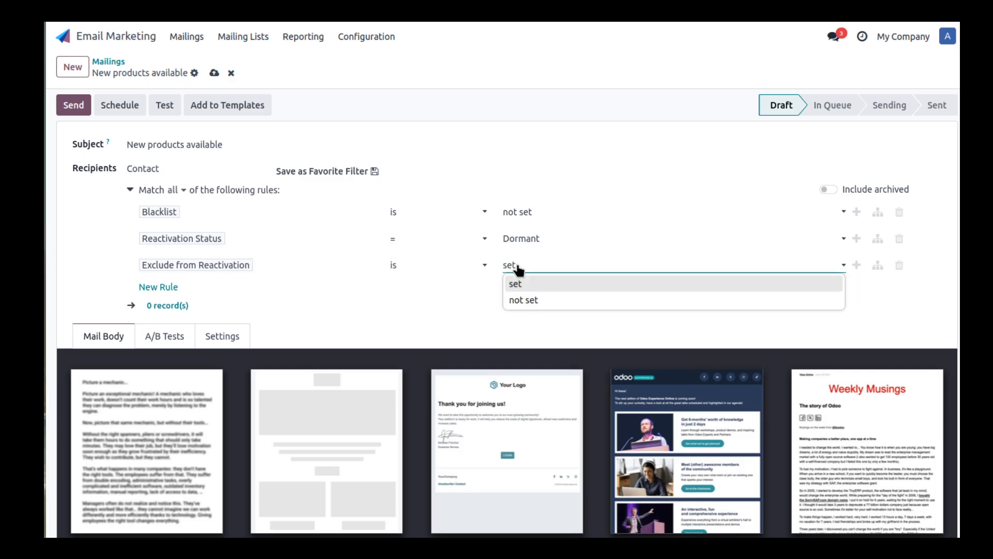
click(533, 300)
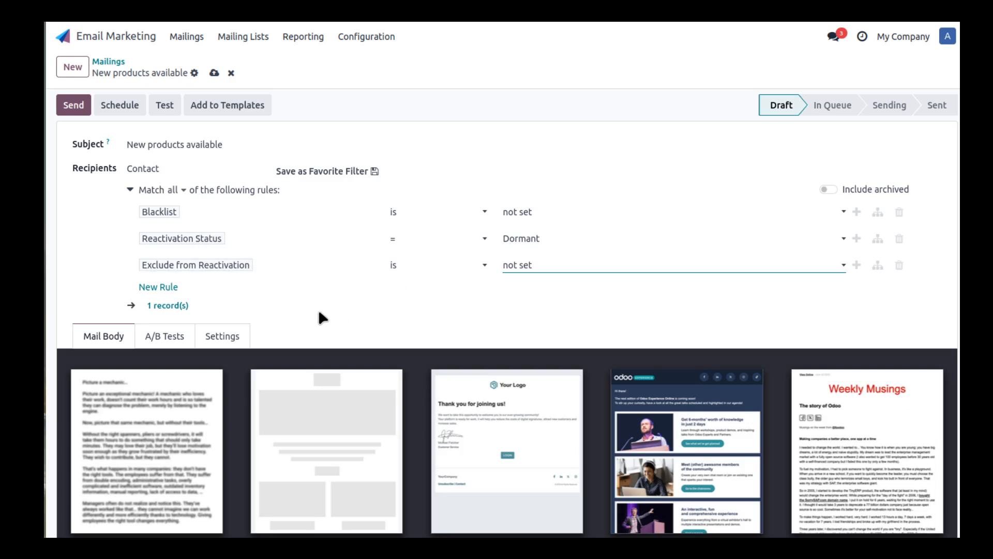
Step: Examine the records matching the recipient rules and the mailing's body templates, A/B test options and settings
click(172, 307)
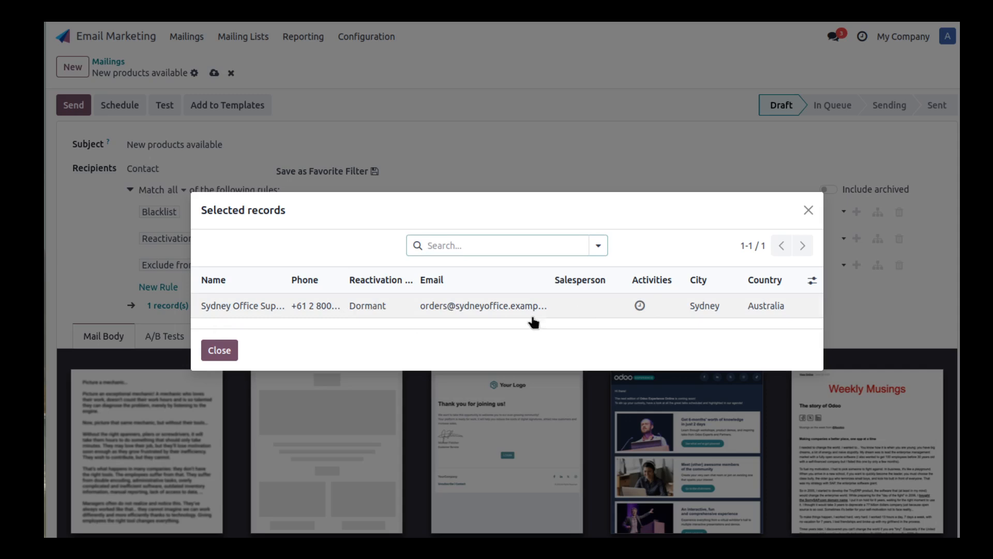
click(219, 350)
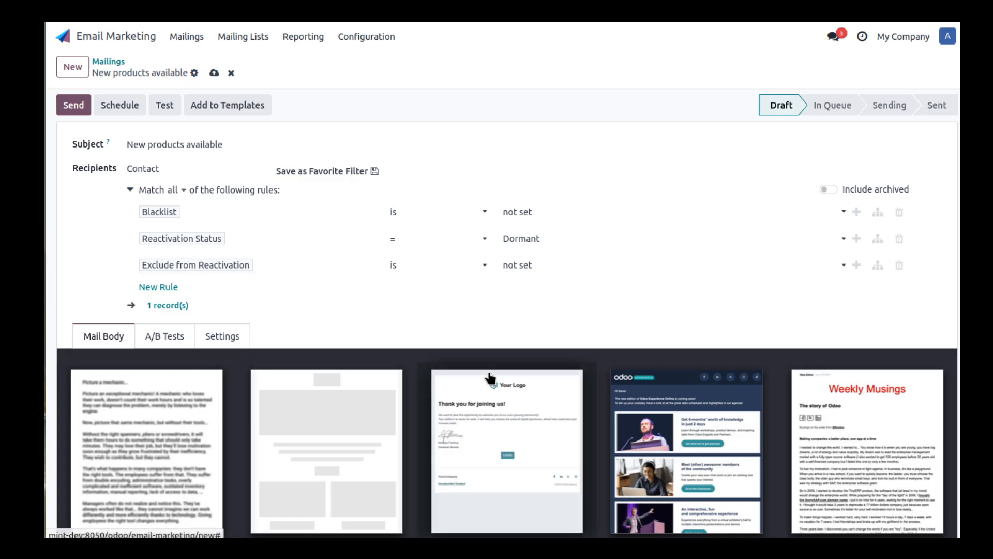
scroll(209, 396, down, 4)
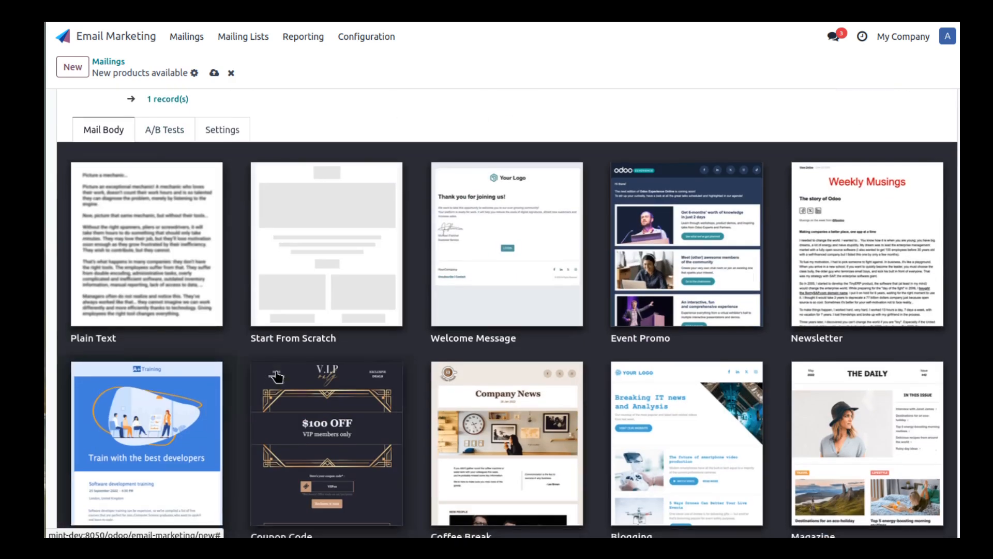
scroll(208, 400, up, 3)
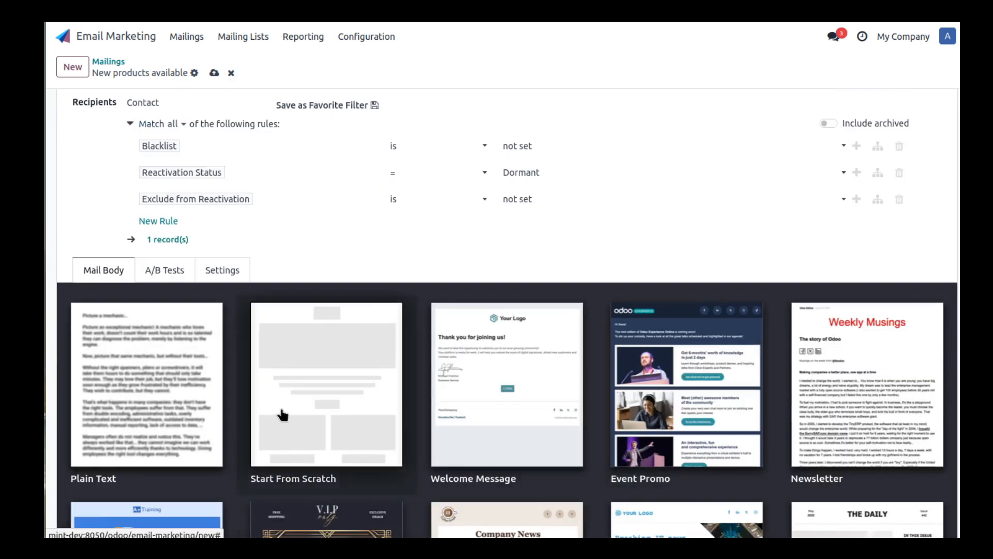
scroll(281, 414, down, 3)
scroll(282, 414, up, 5)
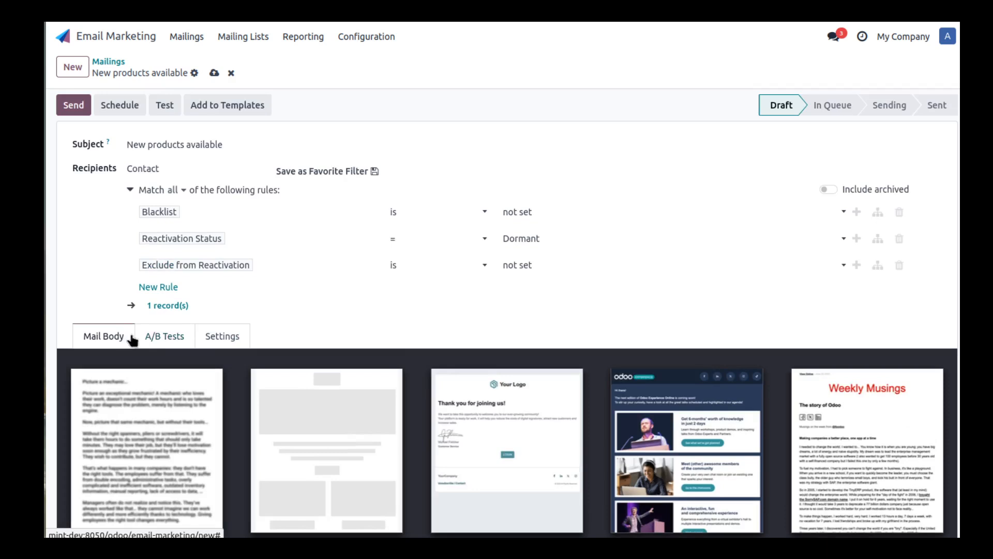
click(158, 337)
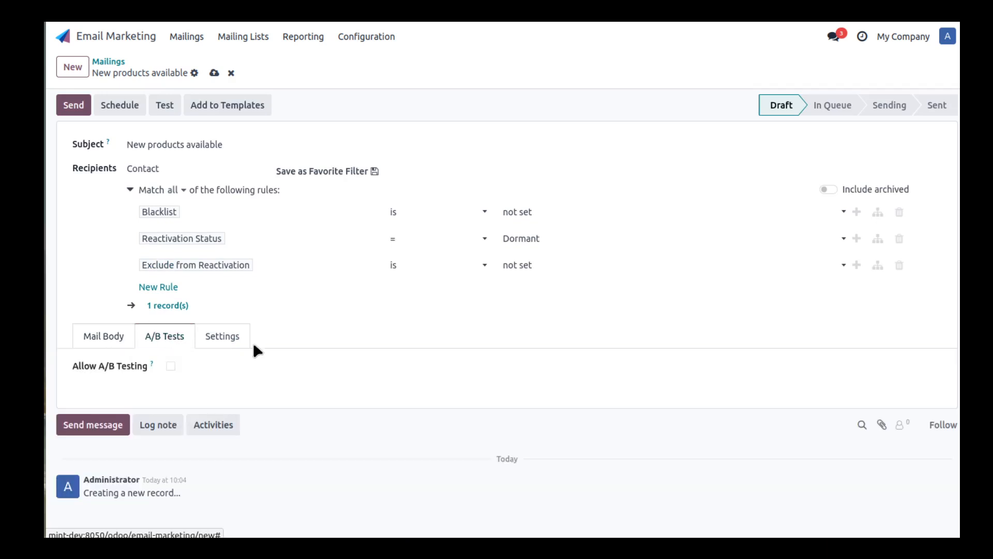
click(208, 336)
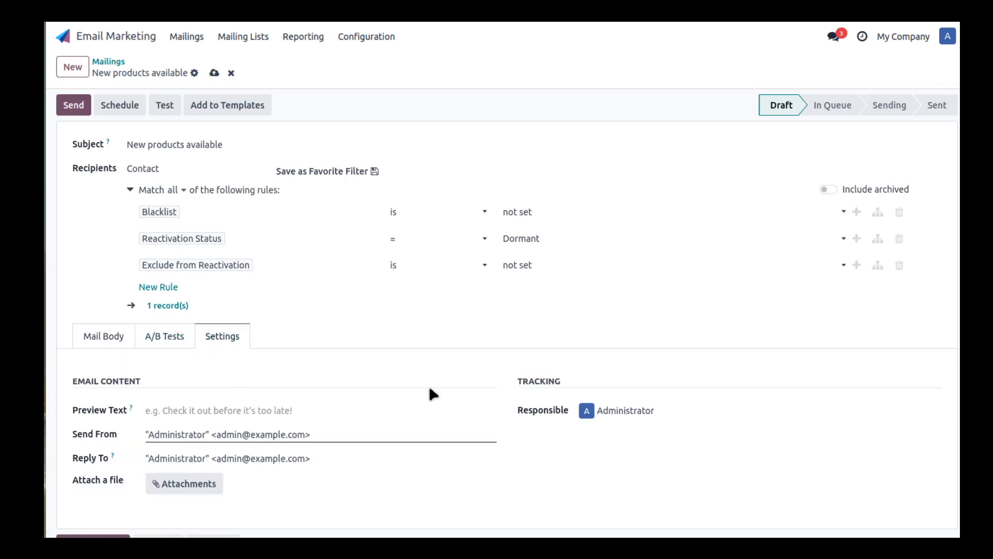
click(104, 335)
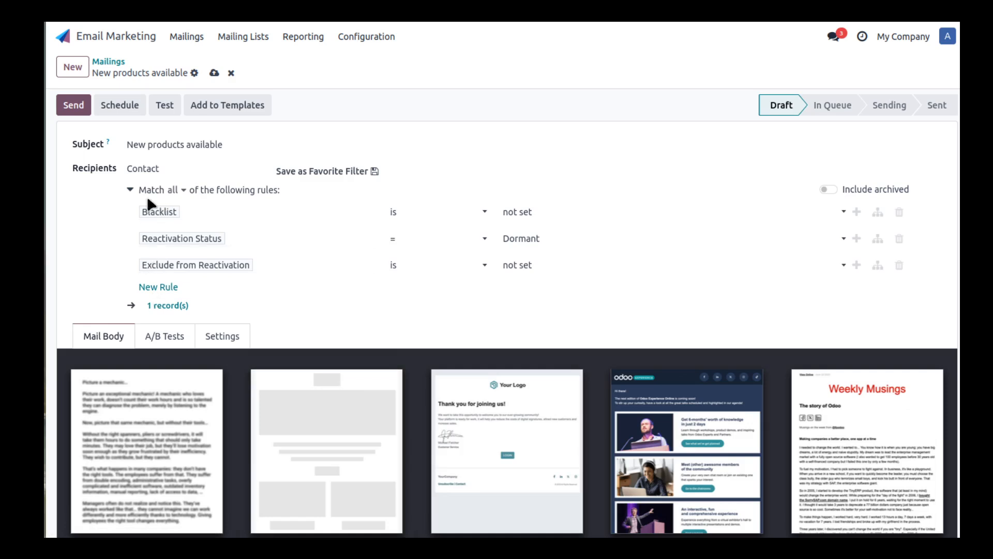
Step: Save the recipient rules as a favorite filter named "Dormant Customers"
click(333, 176)
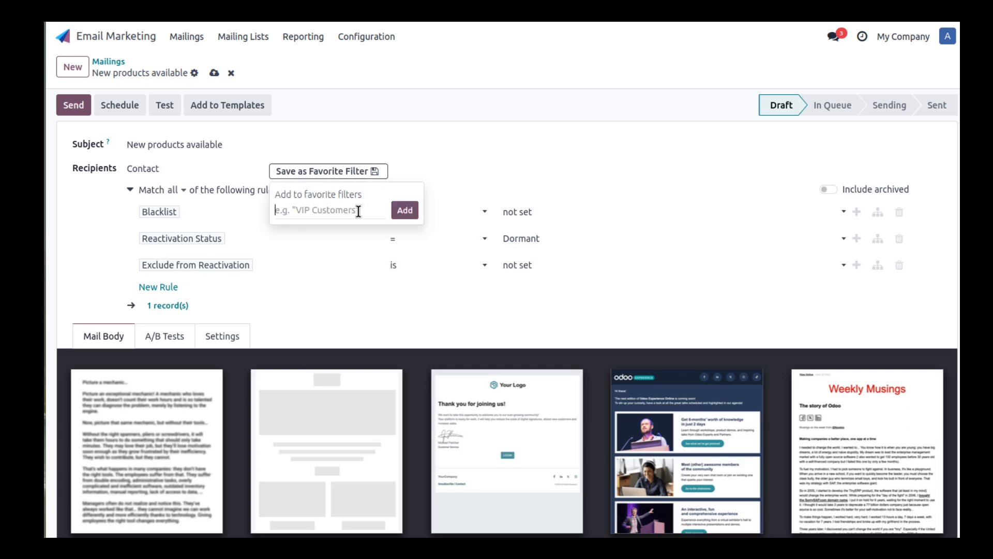
text(DOr)
key(BackSpace)
key(BackSpace)
text(rom)
key(BackSpace)
key(BackSpace)
text(ormant Customers)
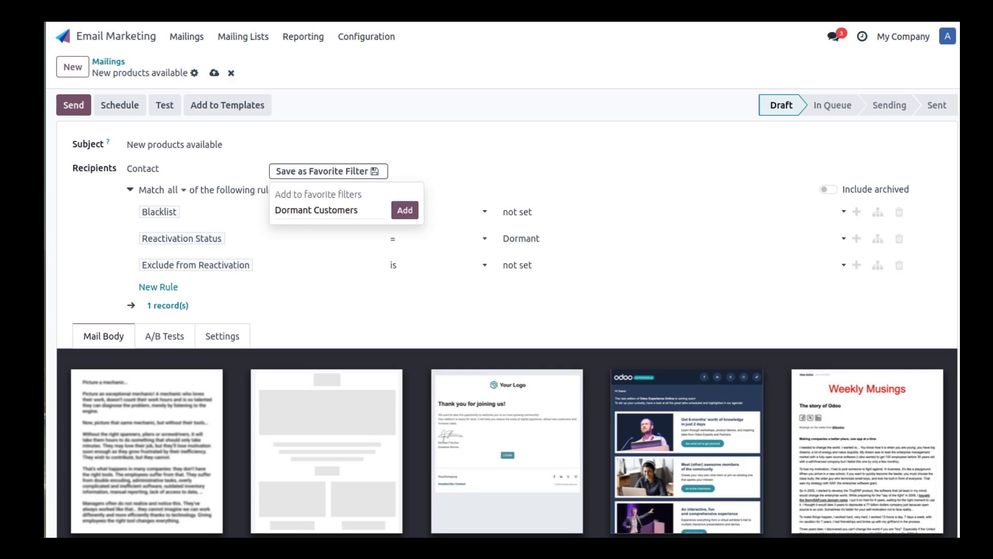
click(405, 210)
click(500, 83)
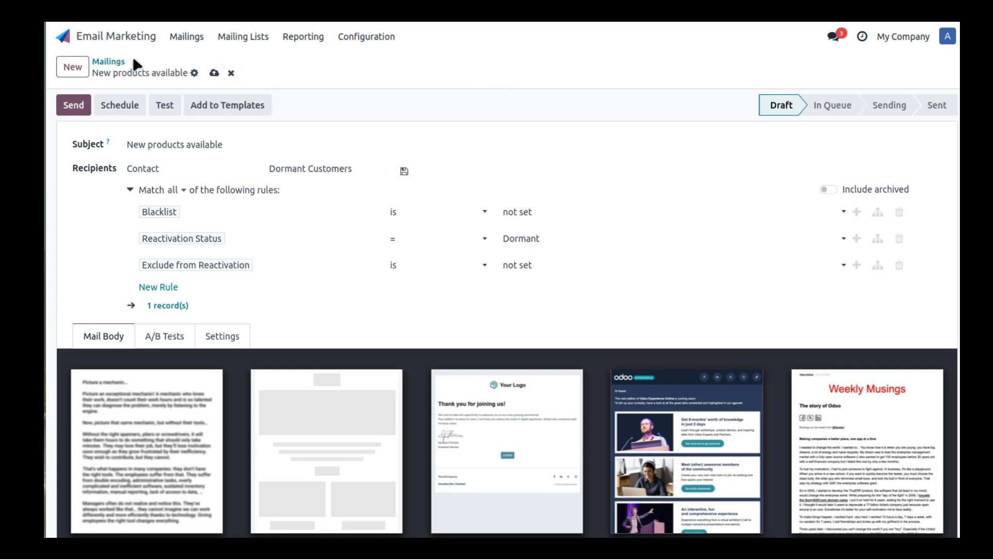
Step: Discard the unsaved mailing and switch to the Marketing Automation app
click(231, 73)
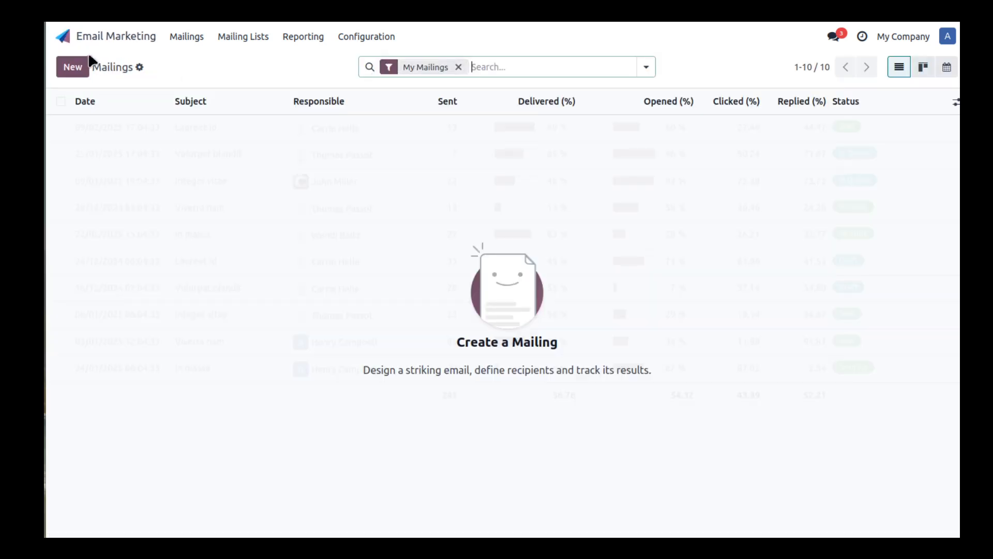
click(62, 36)
click(377, 206)
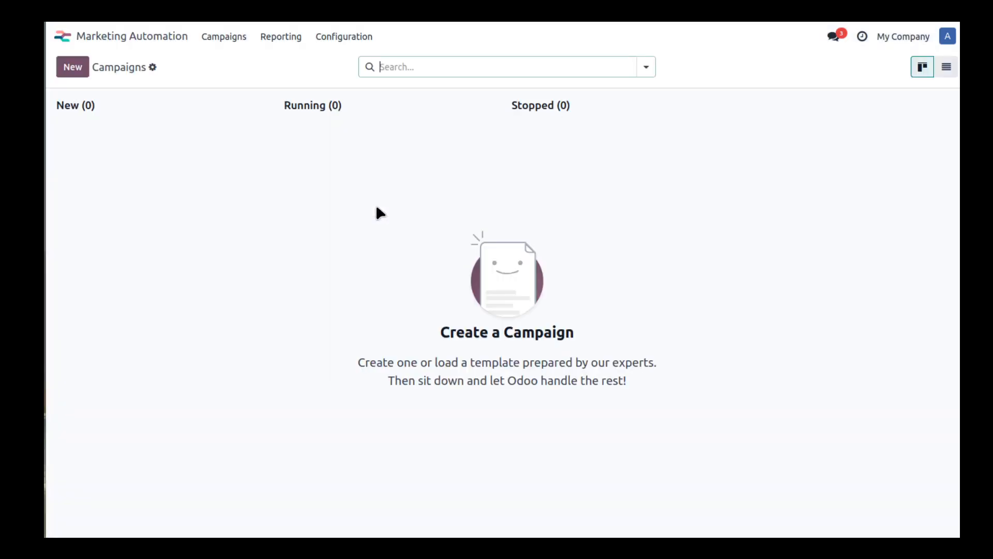
Step: Create a marketing automation campaign from scratch and name it "Summer reactivation campaign"
click(73, 67)
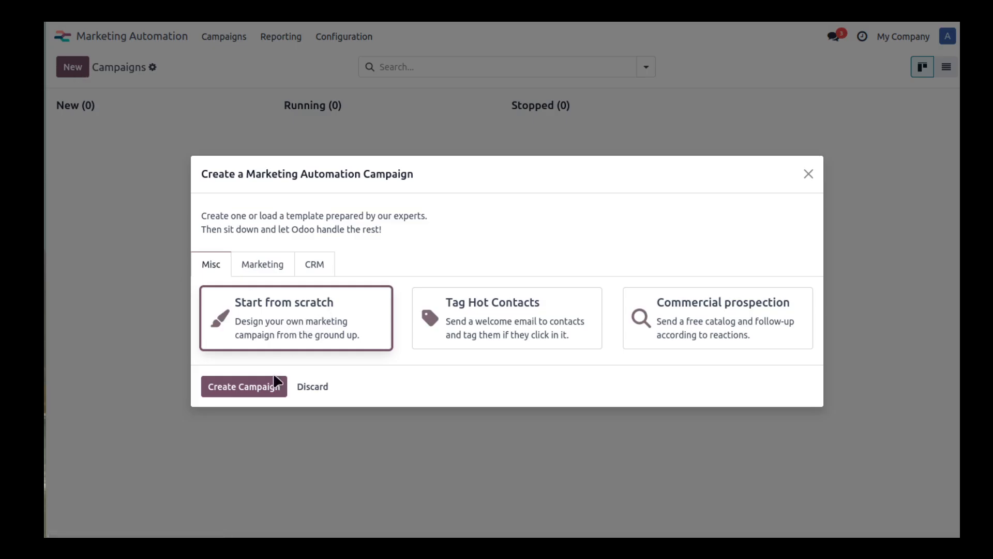
click(261, 387)
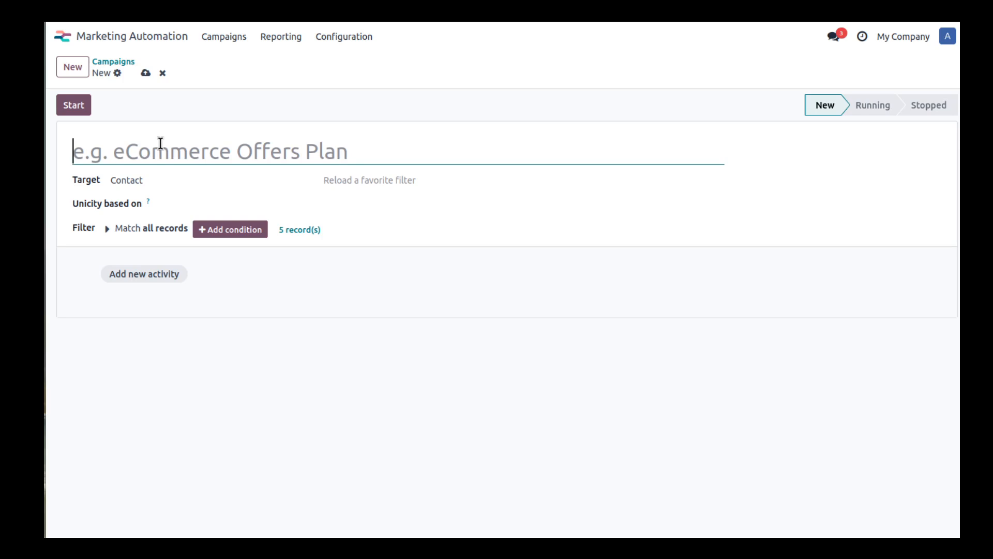
text(Summm)
key(BackSpace)
text(e)
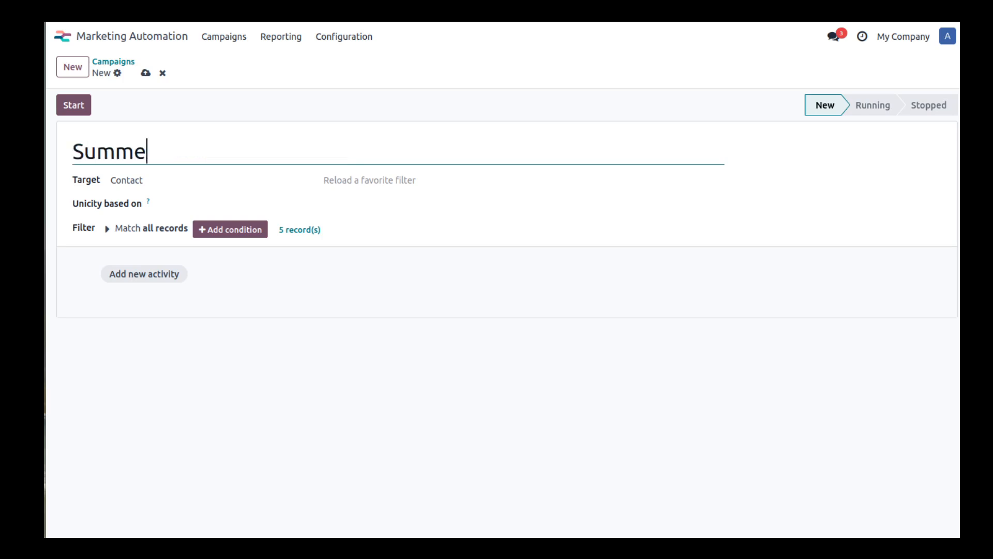
text(r react)
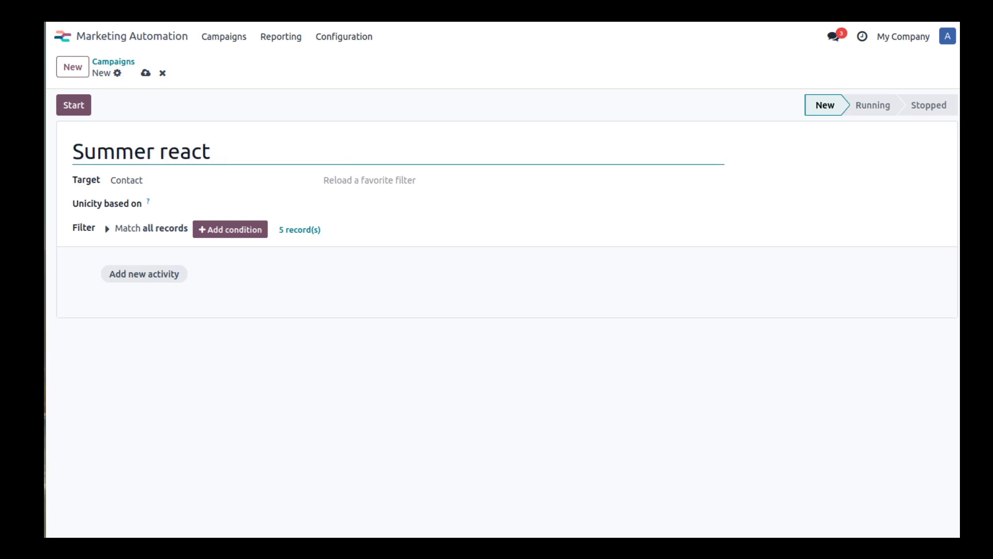
text(ivation)
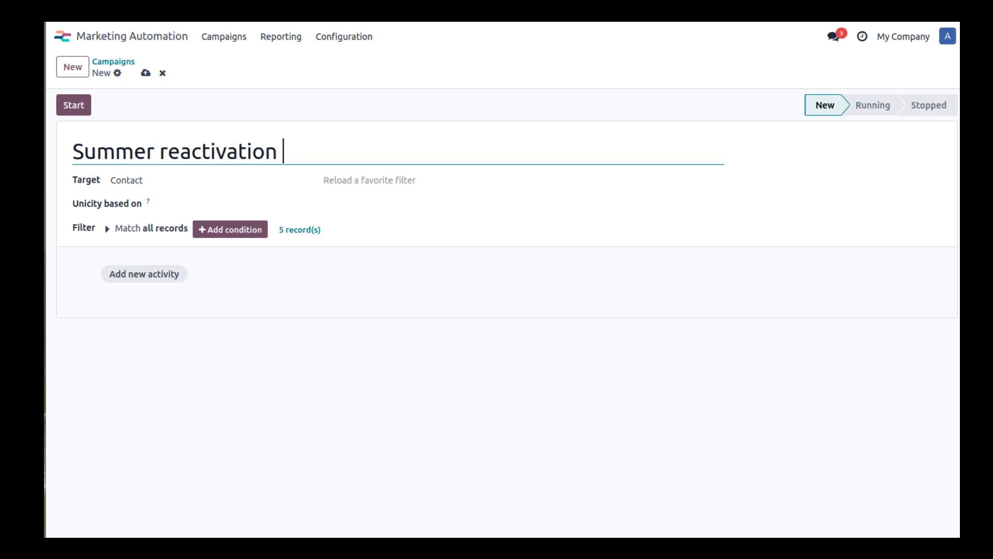
text( camp)
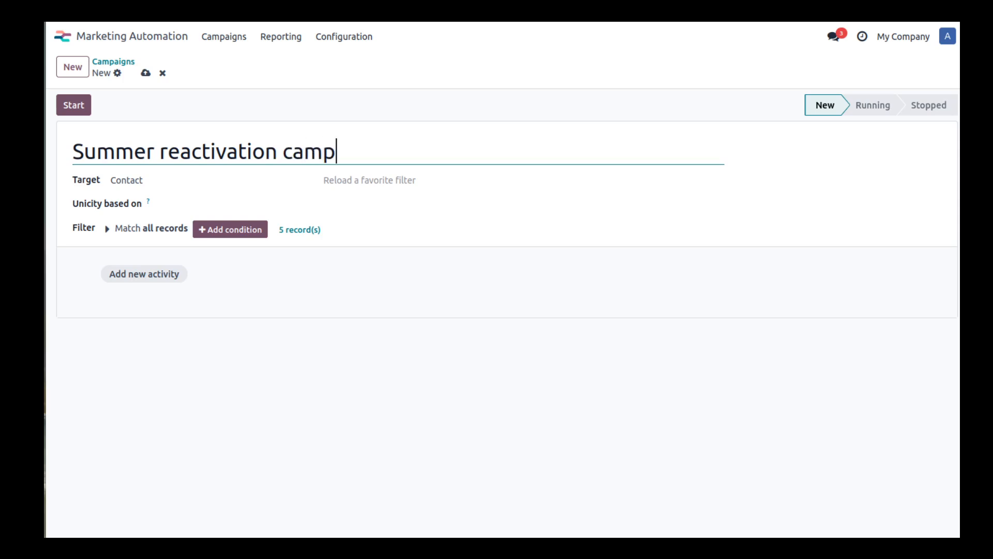
text(aign)
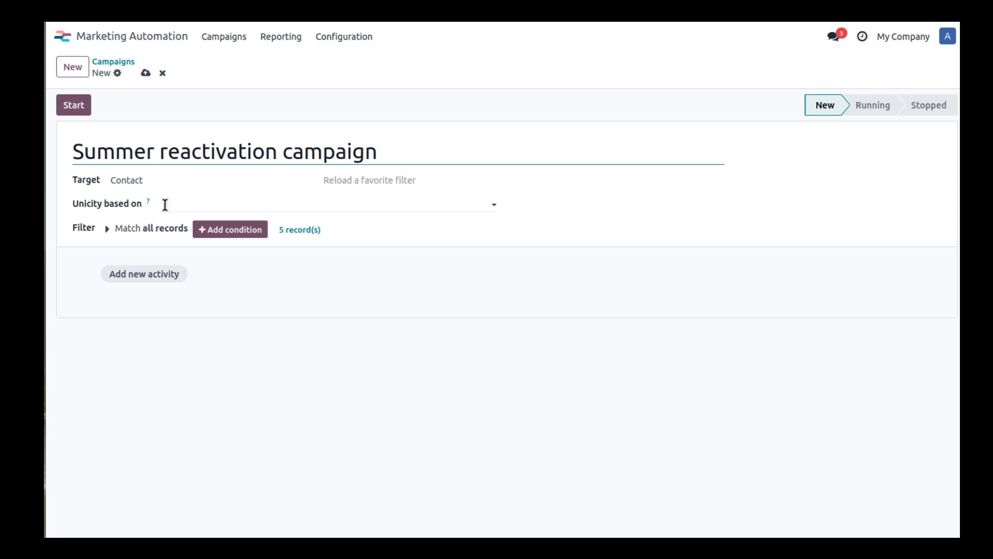
Step: Load the favorite filter Dormant Customers into the campaign, view the new activity options, and discard both the activity and the unsaved campaign
click(384, 179)
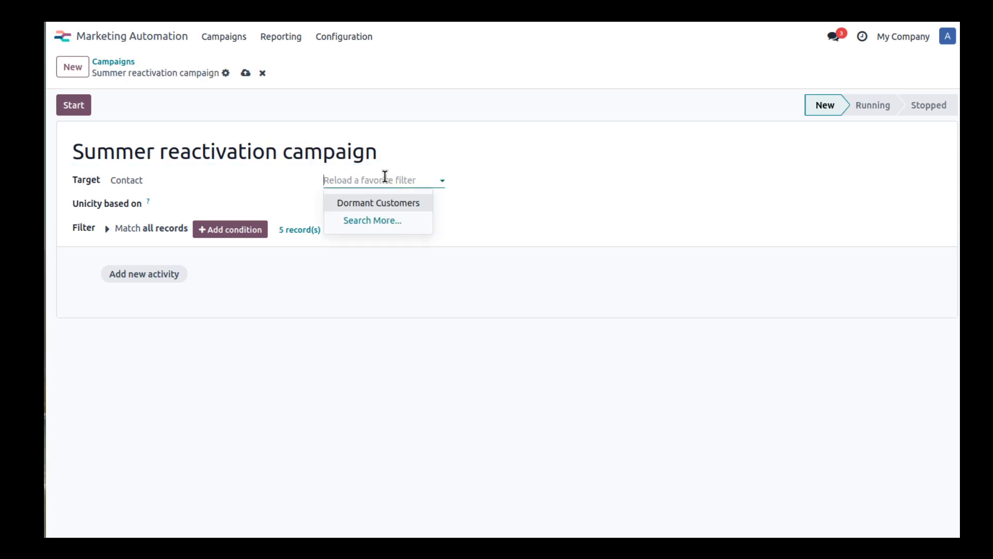
click(373, 207)
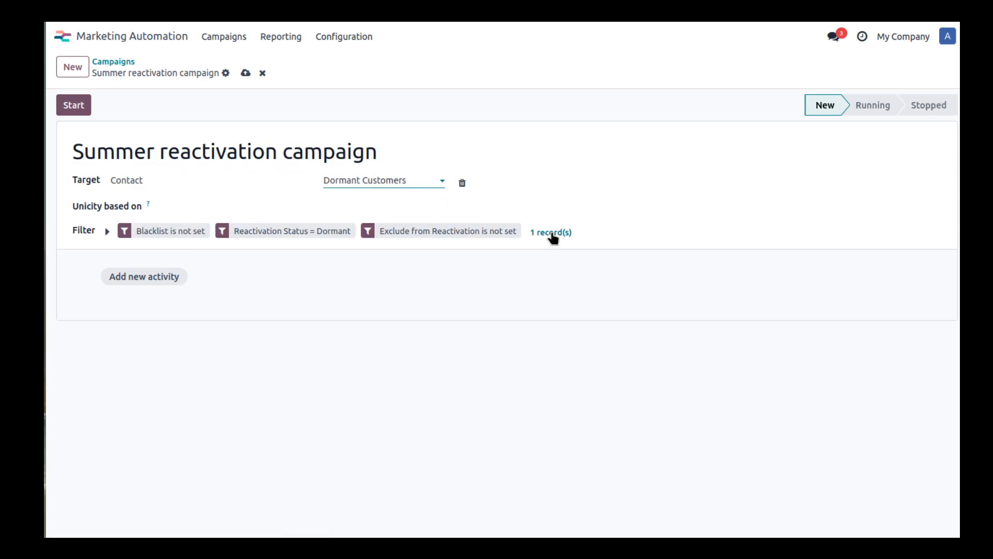
click(150, 279)
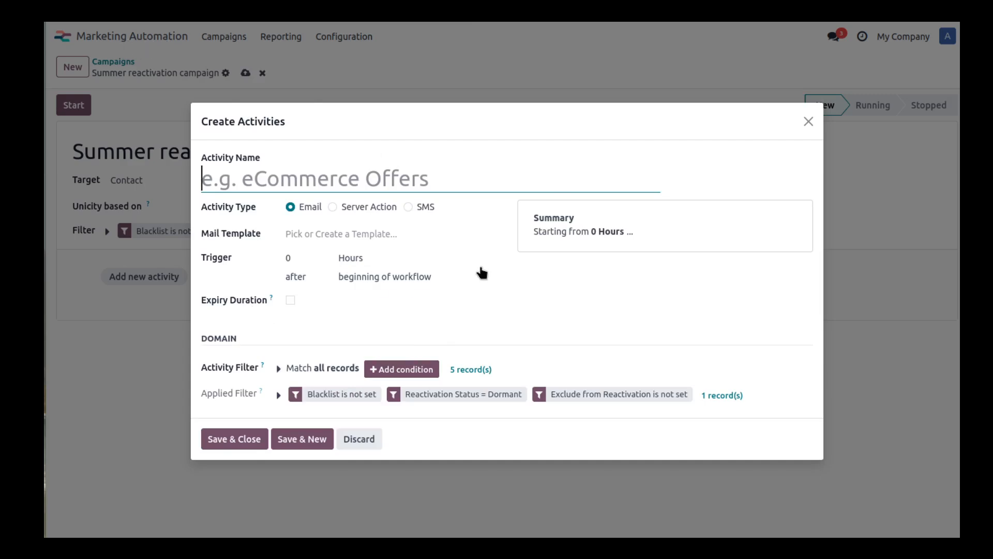
click(369, 443)
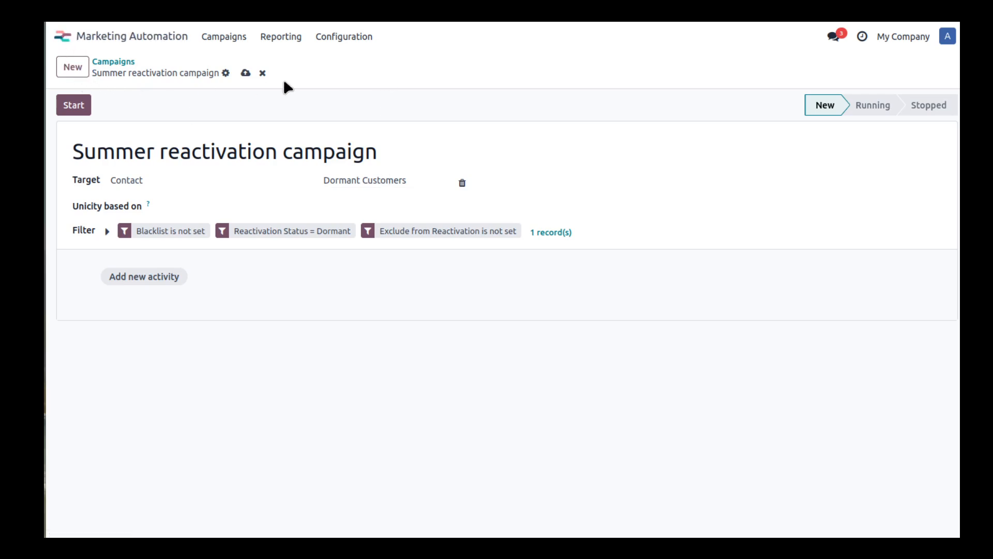
click(262, 73)
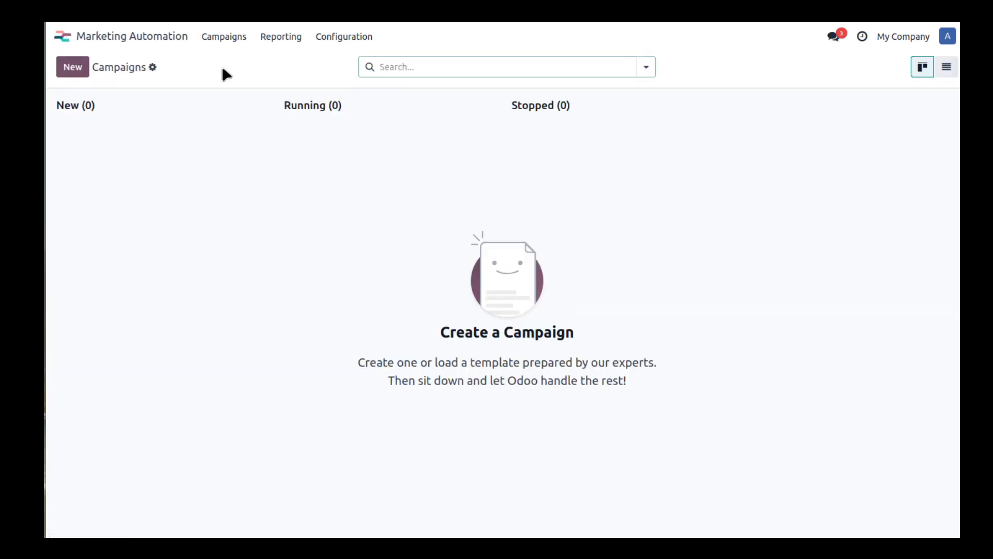
Step: Open the Sales settings and locate the Customer Reactivation section
click(66, 45)
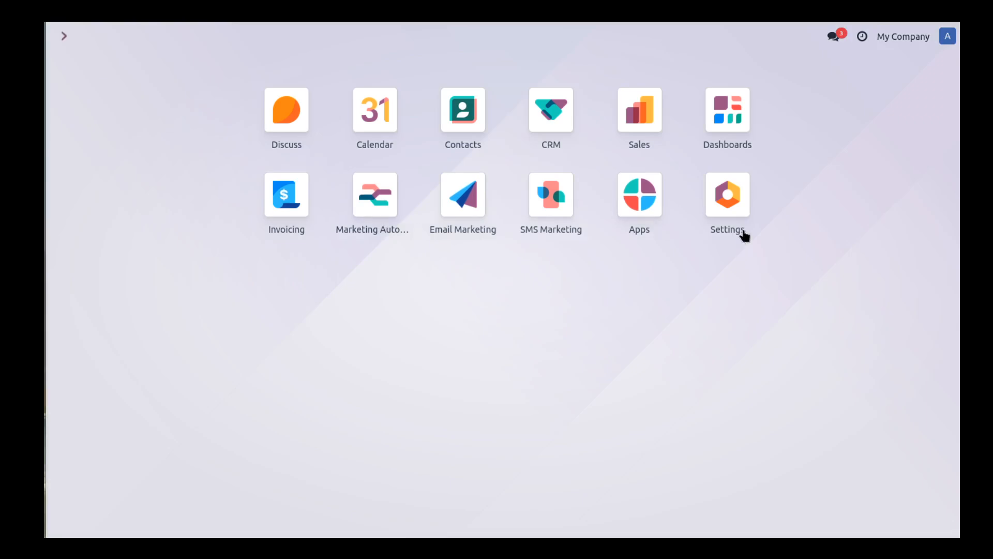
click(729, 196)
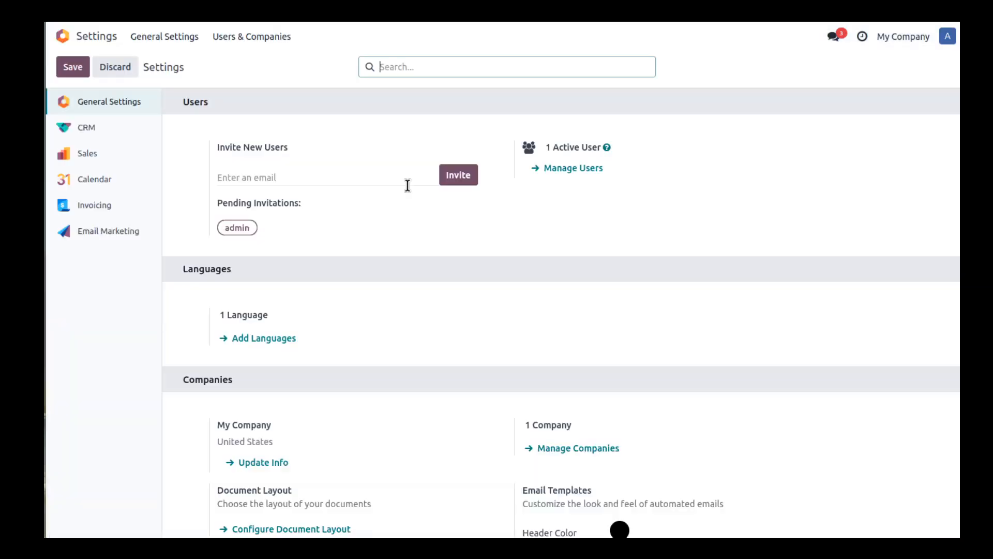
click(92, 155)
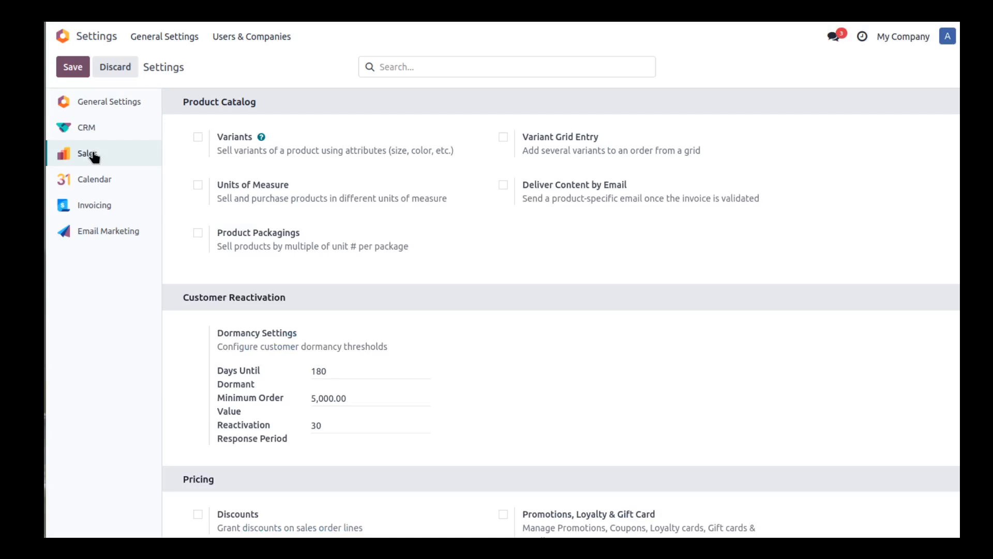
drag(178, 295, 306, 317)
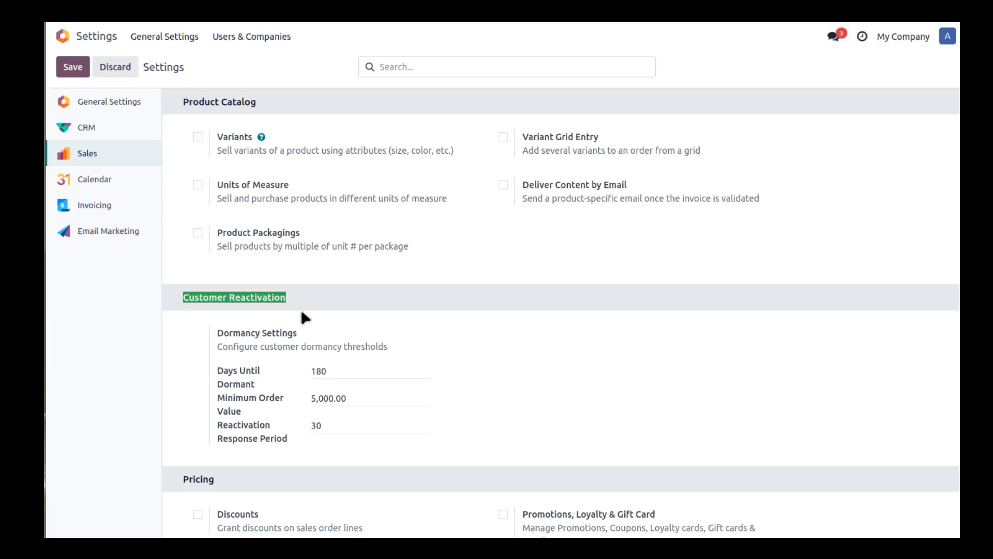
click(552, 305)
scroll(552, 310, down, 3)
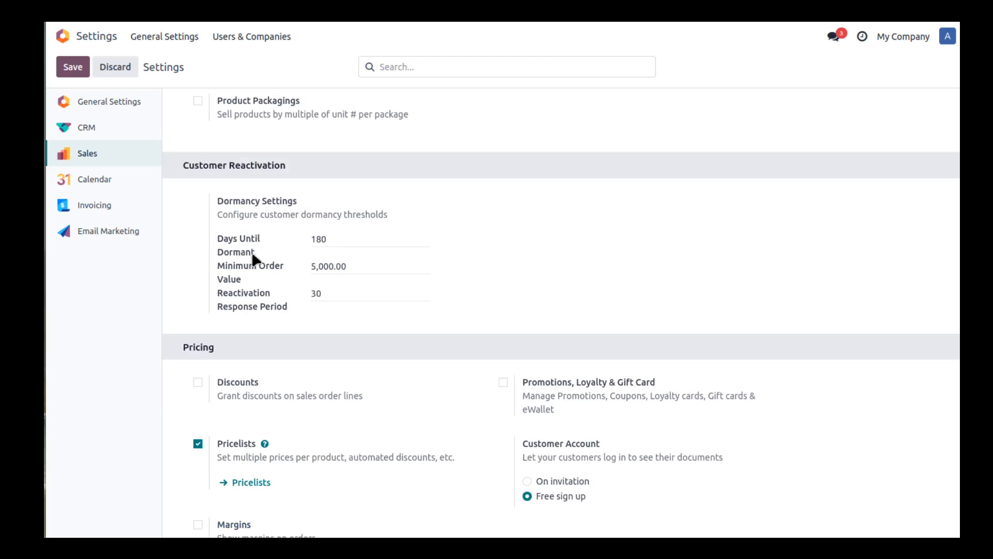
Step: Examine the dormancy thresholds for Days Until Dormant, Minimum Order Value and Reactivation Response Period without changing them
double_click(335, 238)
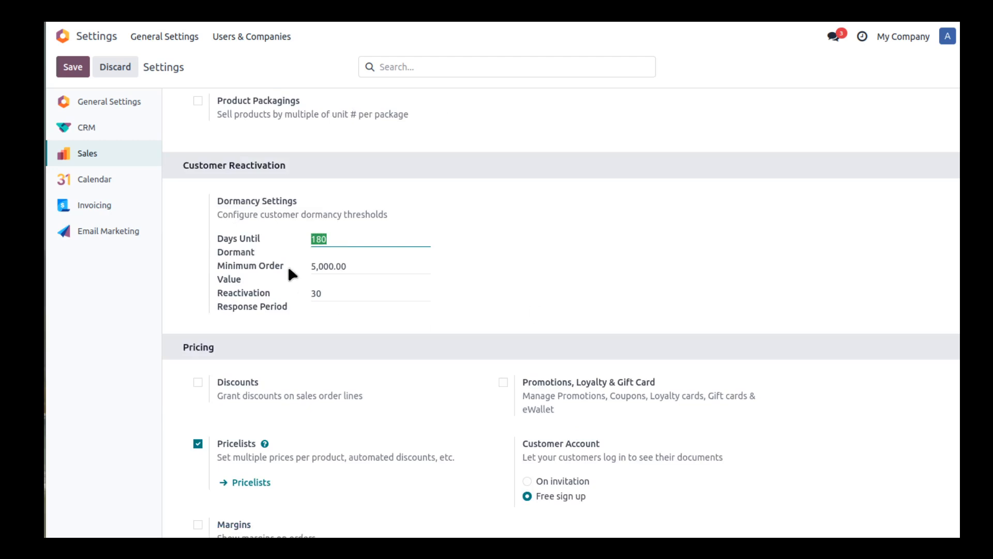
click(376, 266)
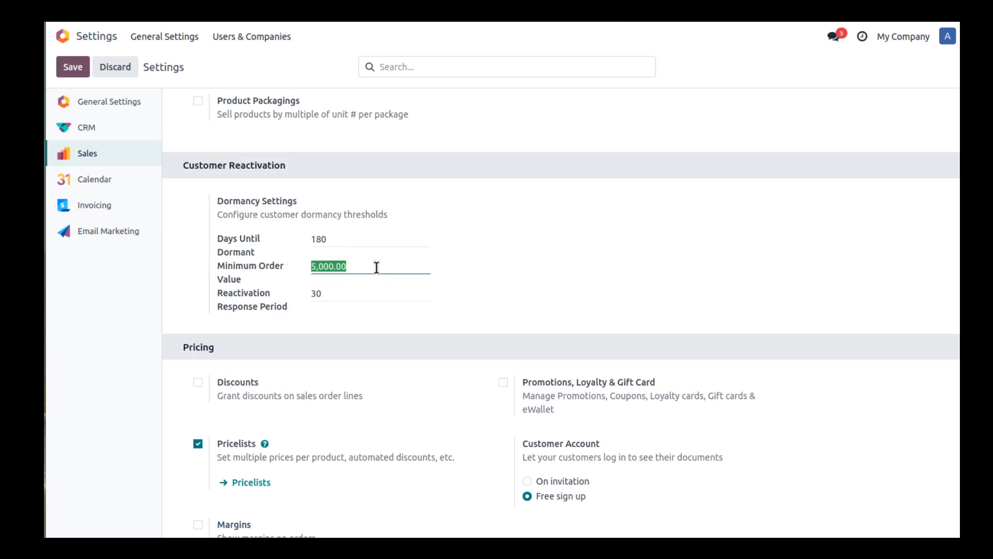
click(415, 269)
click(375, 266)
click(365, 293)
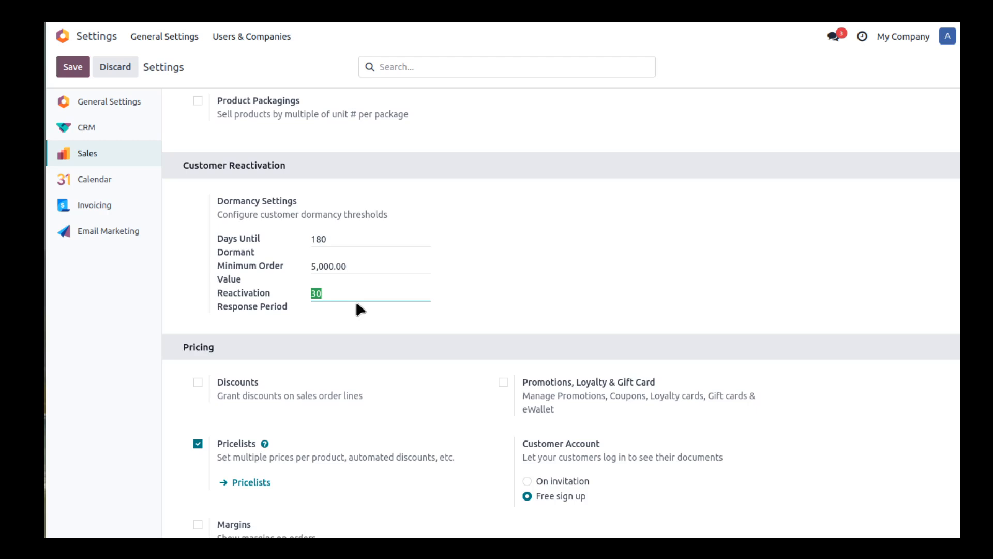
click(346, 242)
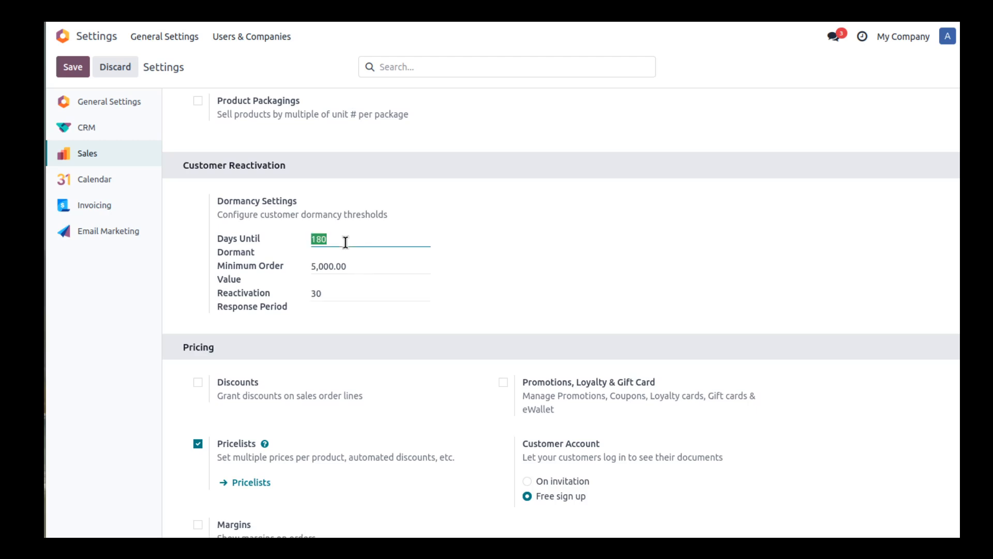
click(330, 265)
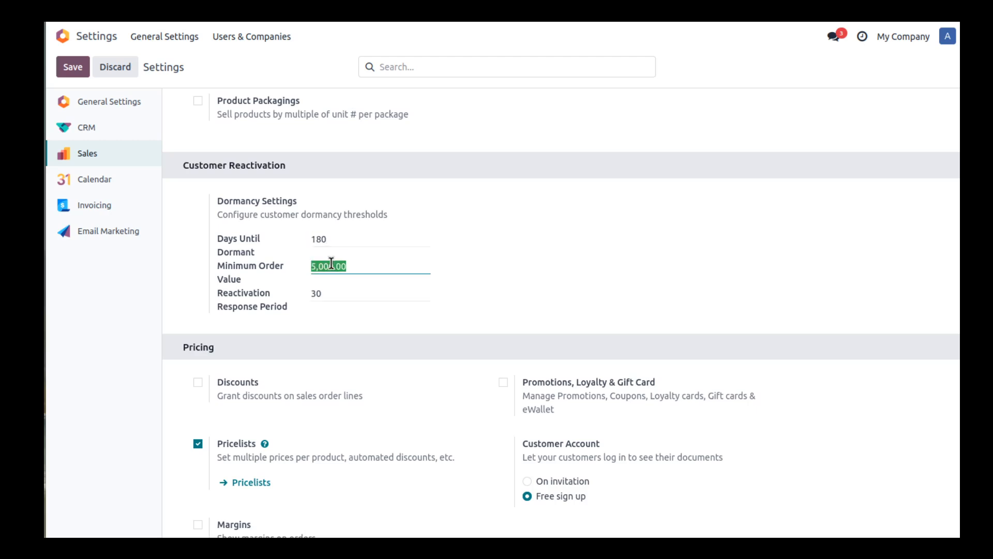
click(328, 293)
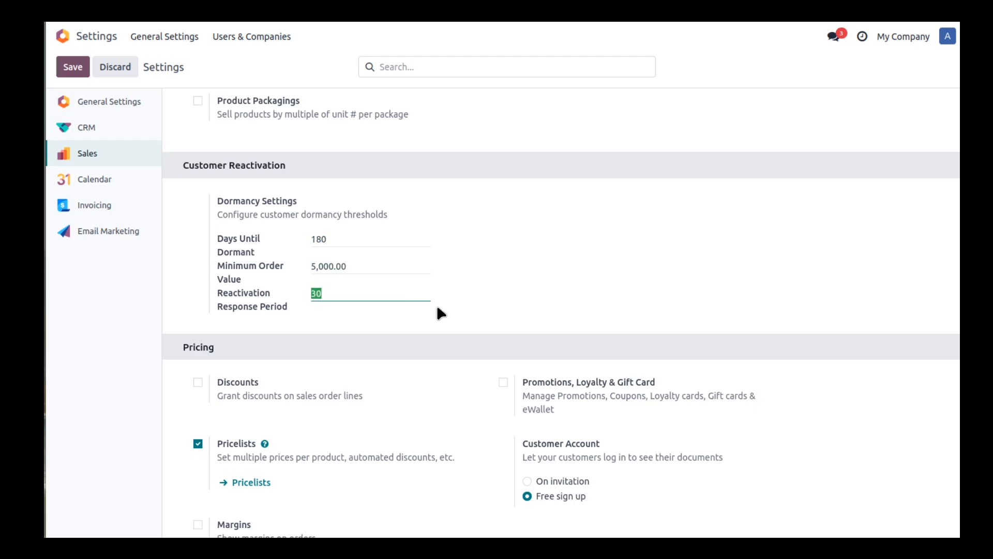
click(557, 284)
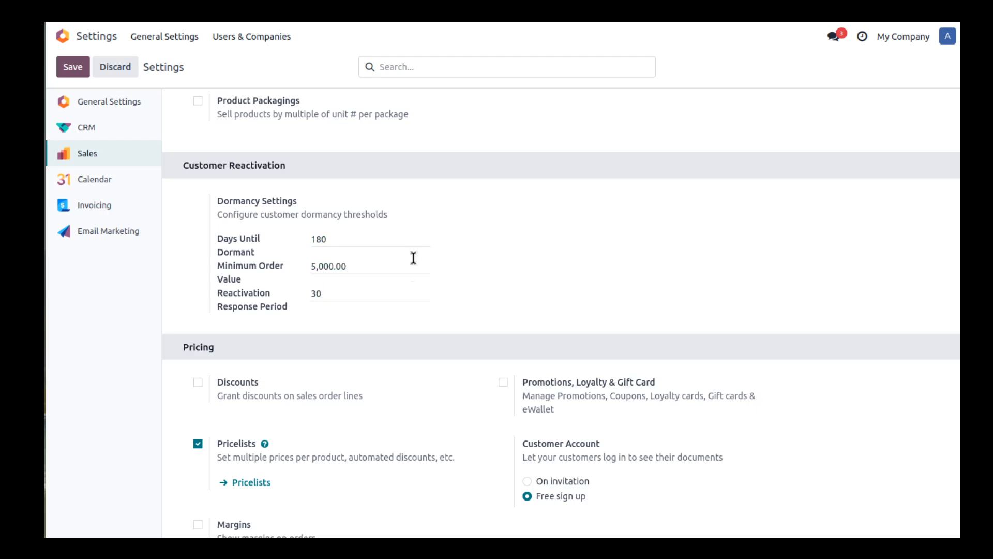